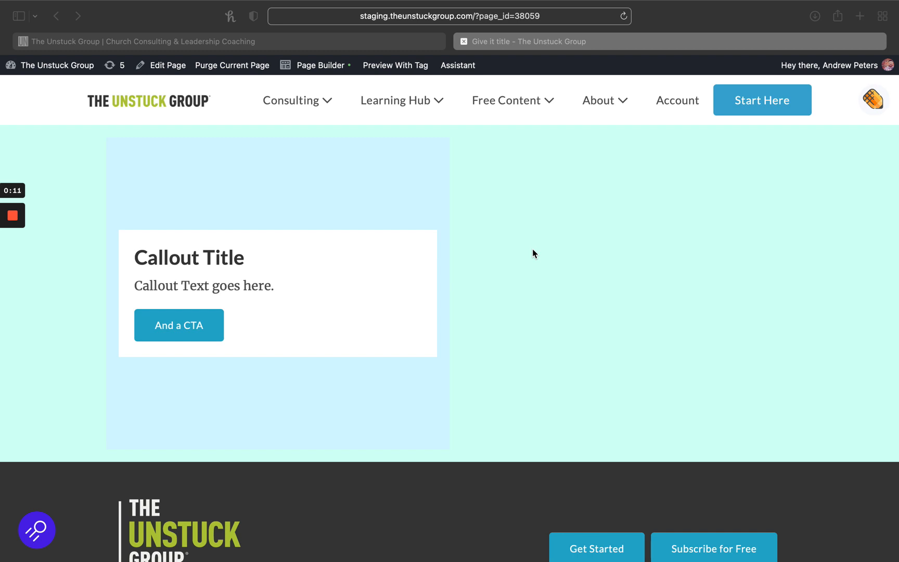
# - Look over the published page down to its footer, and open the "Give it title" page for editing in the page builder
pyautogui.scroll(2, 532, 250)
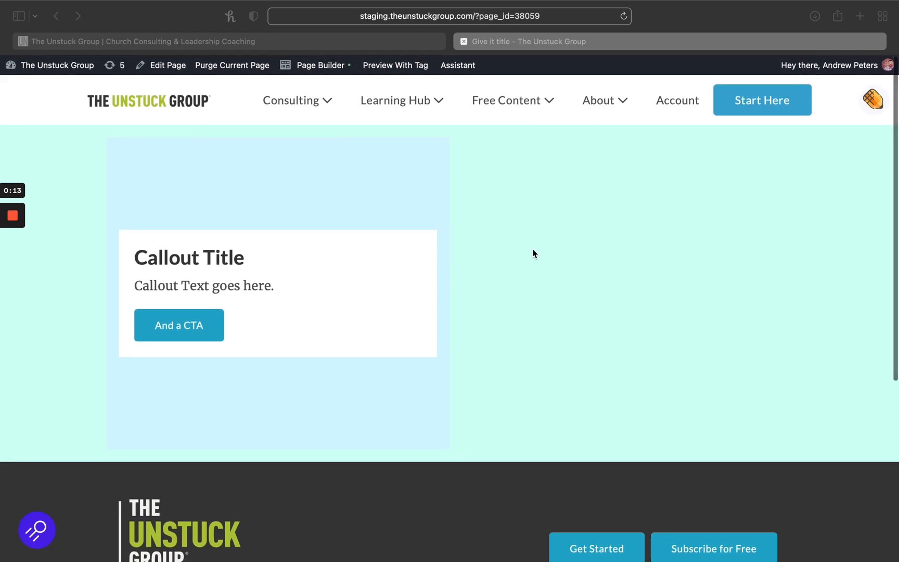
pyautogui.click(632, 220)
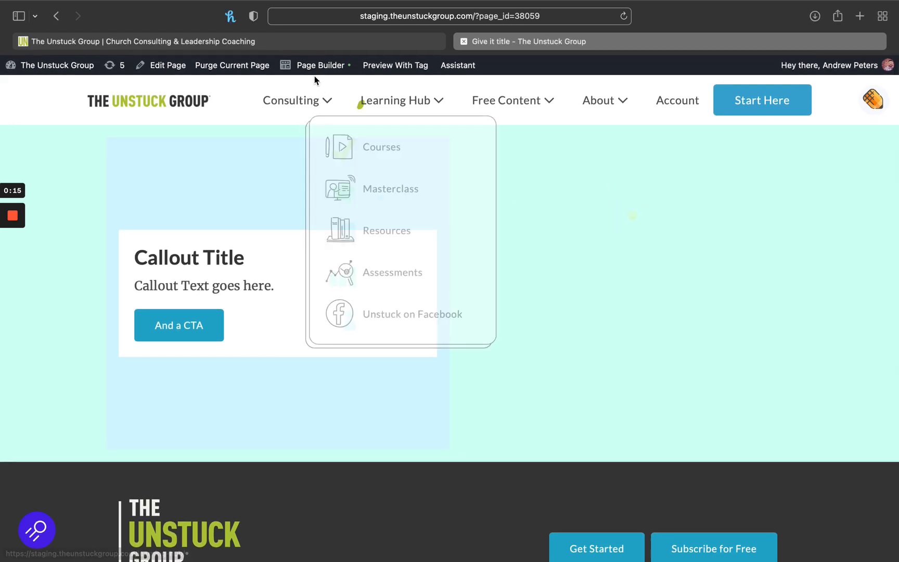
pyautogui.moveTo(315, 66)
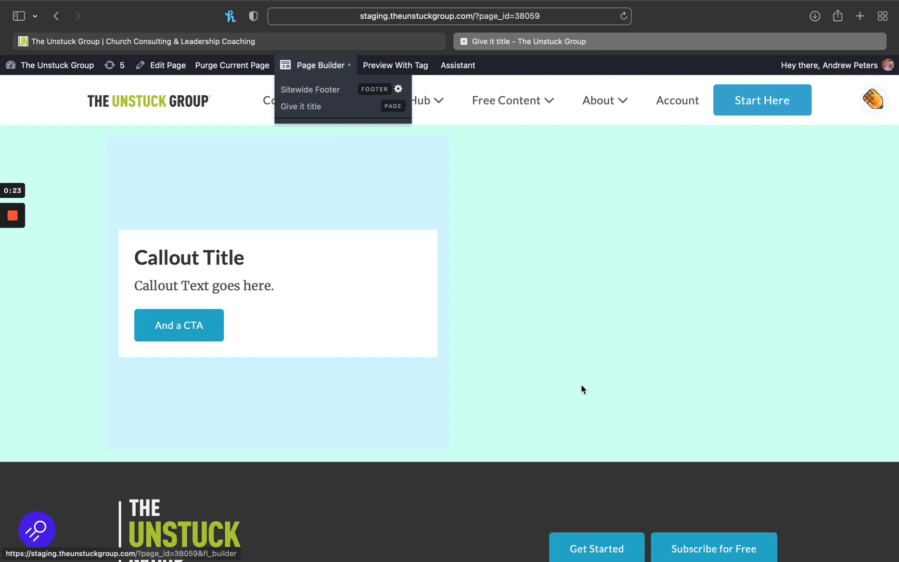
pyautogui.scroll(-10, 581, 384)
pyautogui.scroll(10, 731, 364)
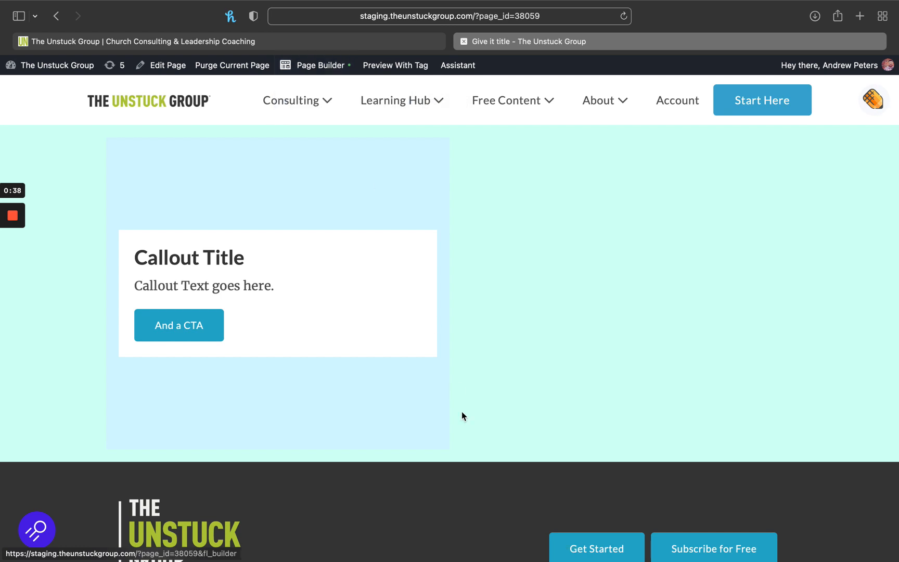
pyautogui.scroll(-3, 461, 411)
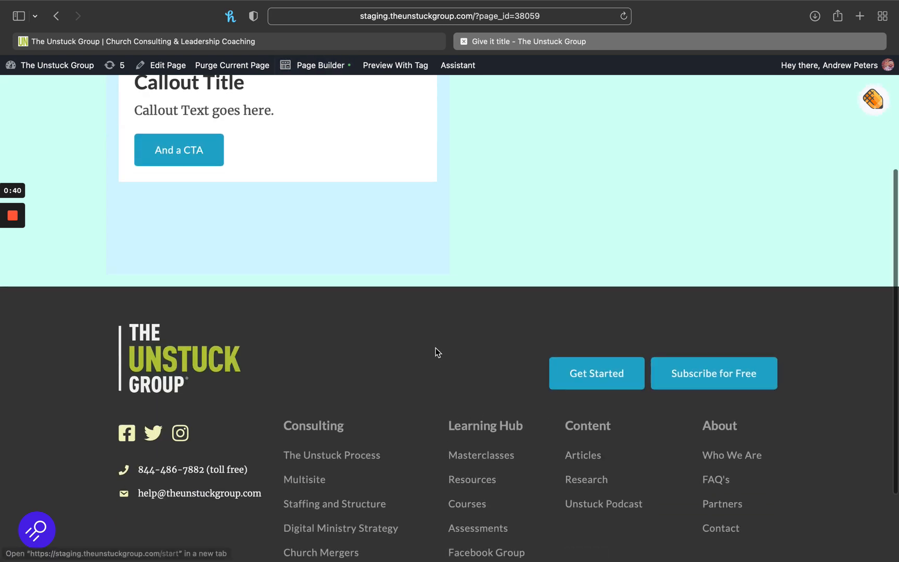
pyautogui.scroll(-3, 436, 354)
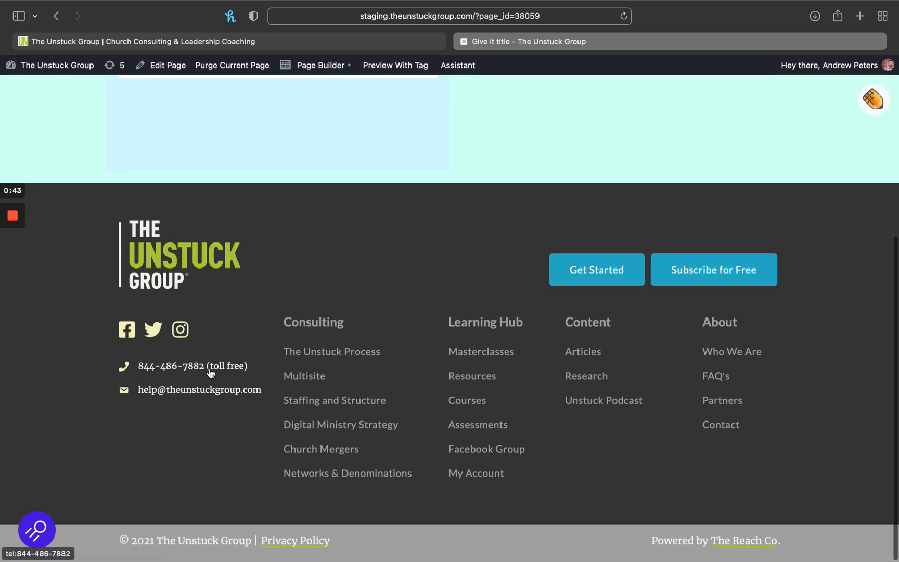
pyautogui.scroll(5, 286, 375)
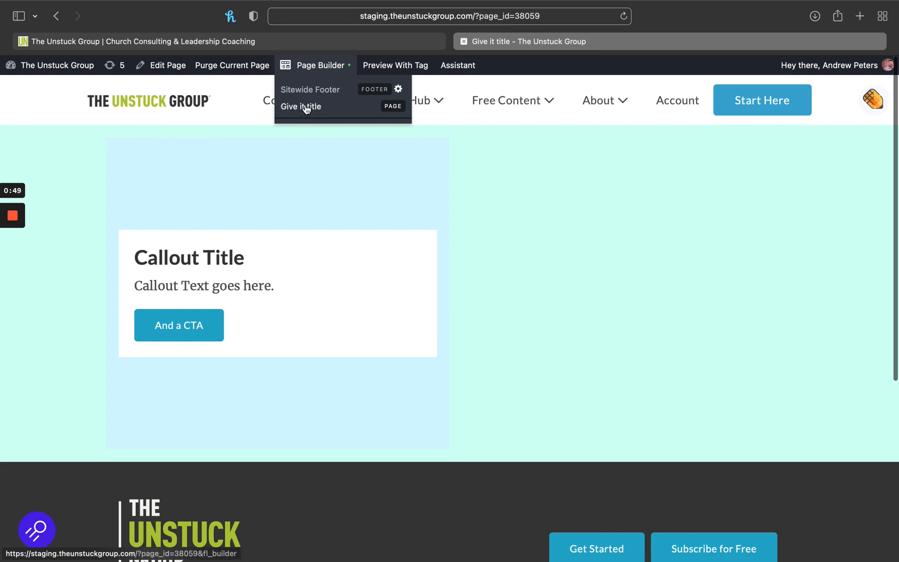
pyautogui.click(313, 108)
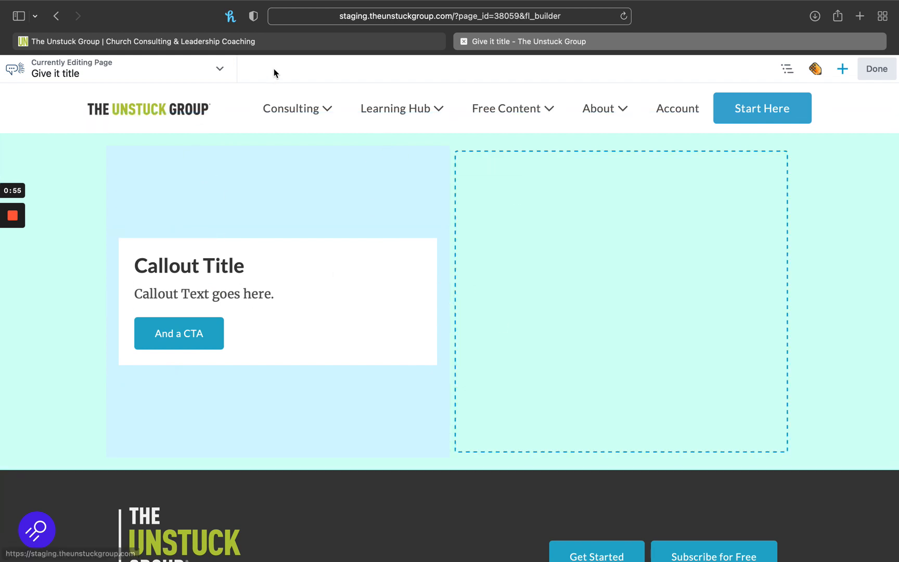
# - Inspect the layout's custom CSS and JavaScript editors, and close them without saving
pyautogui.click(220, 70)
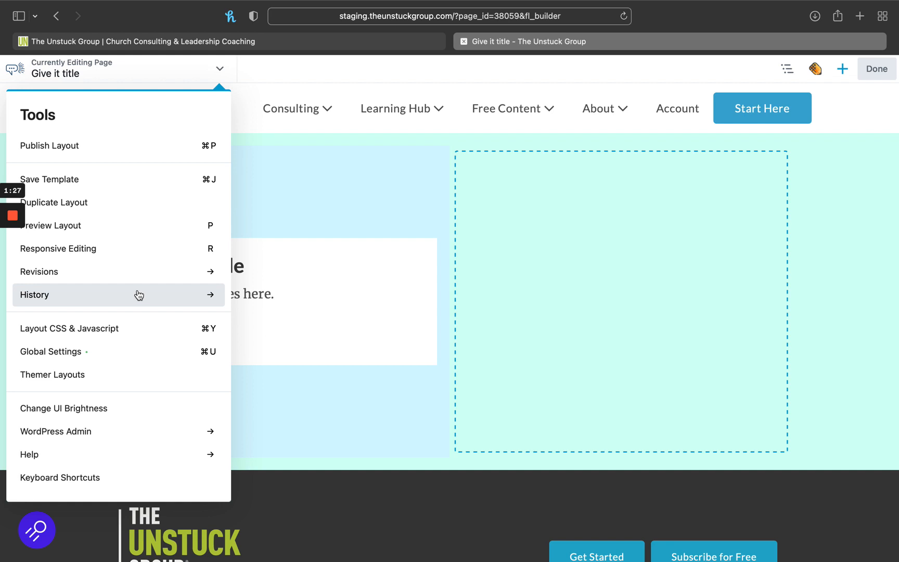
pyautogui.click(115, 322)
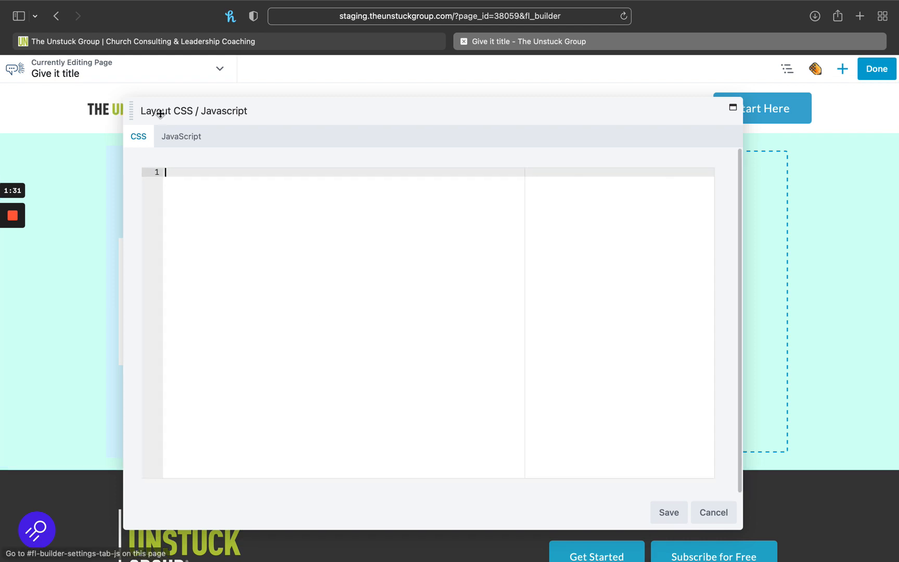
pyautogui.click(183, 136)
pyautogui.click(145, 136)
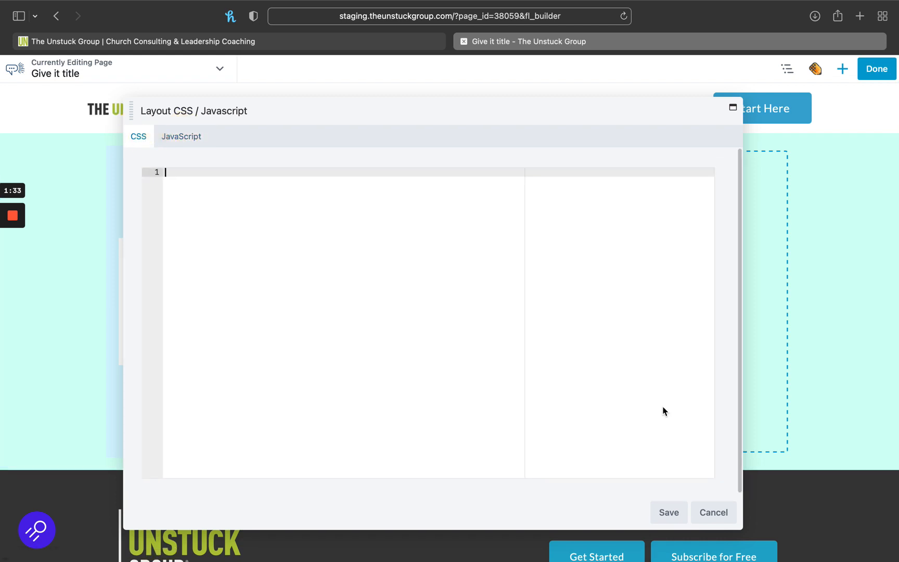
pyautogui.click(706, 520)
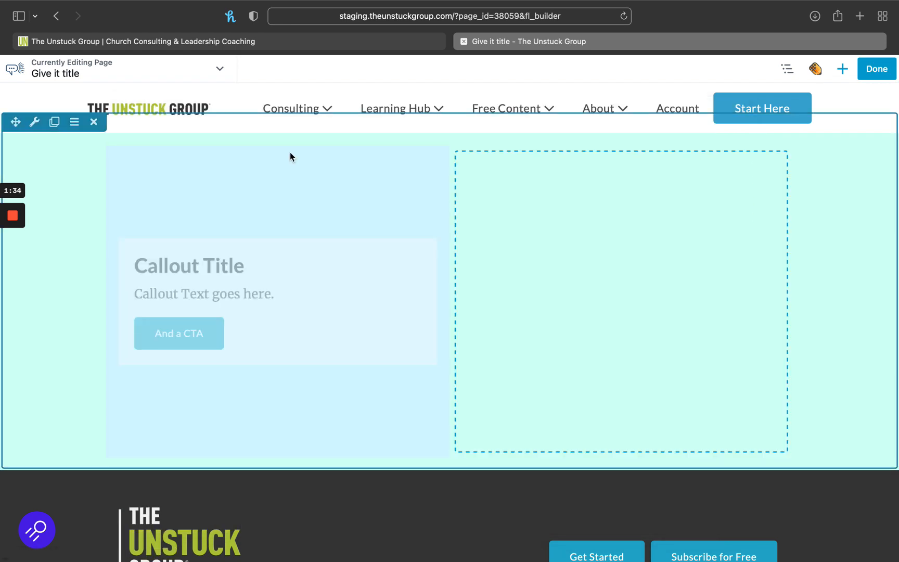
# - Switch the builder interface to dark brightness and restore the light one
pyautogui.click(220, 69)
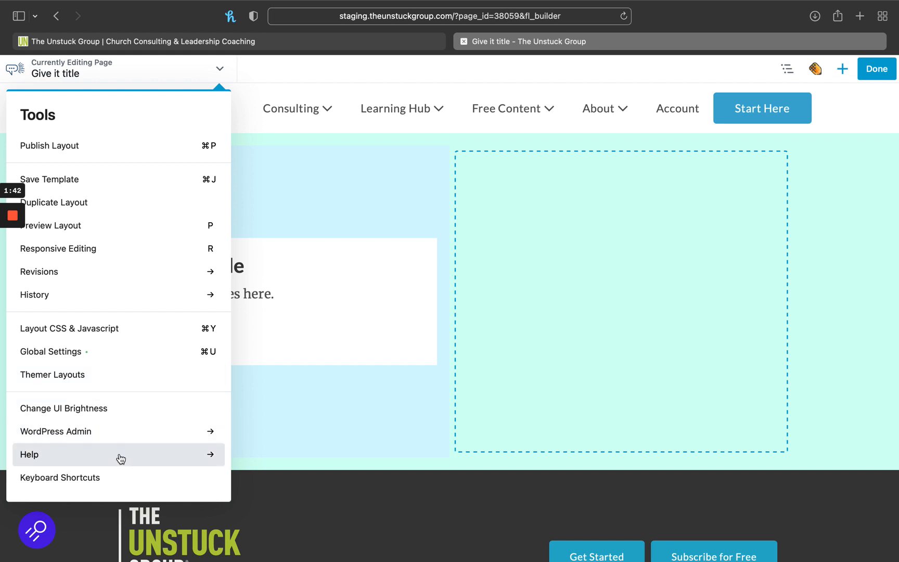
pyautogui.click(81, 411)
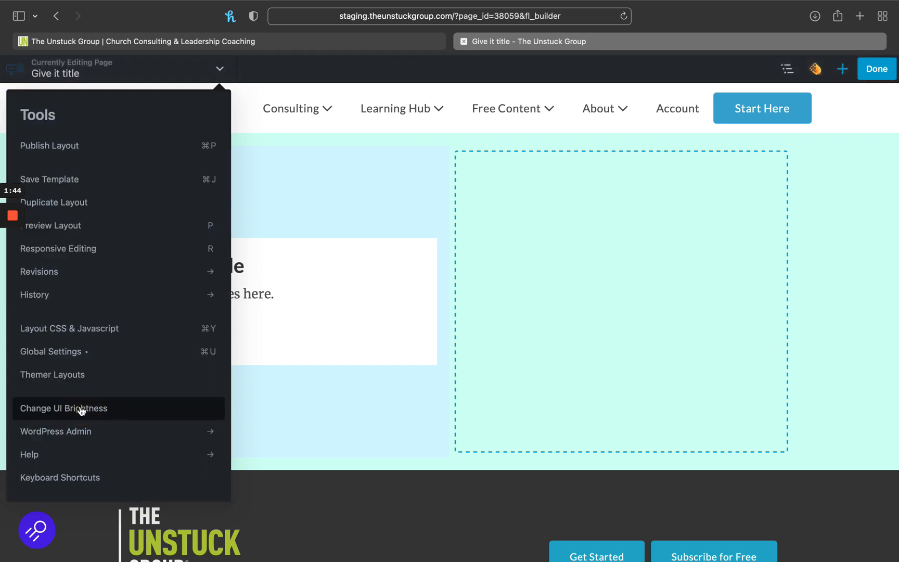
pyautogui.click(90, 417)
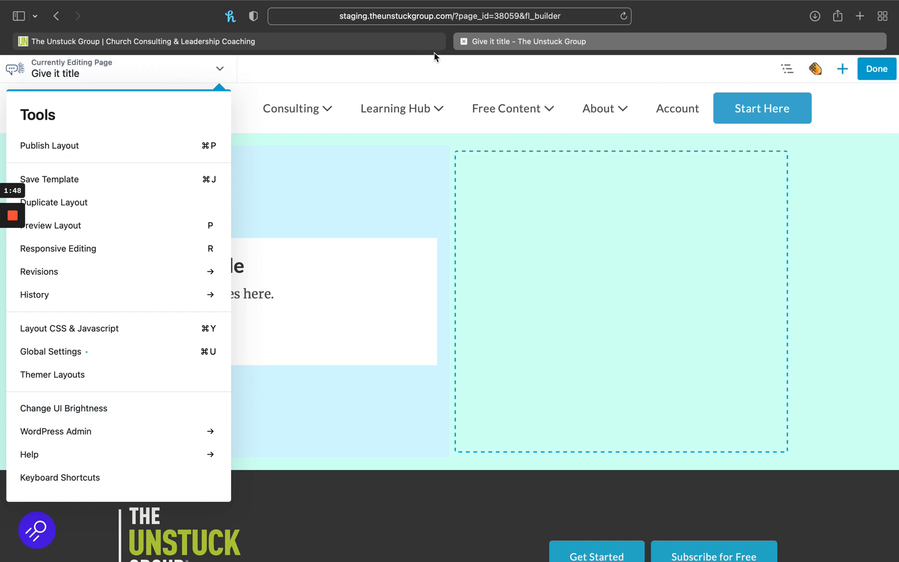
pyautogui.click(764, 61)
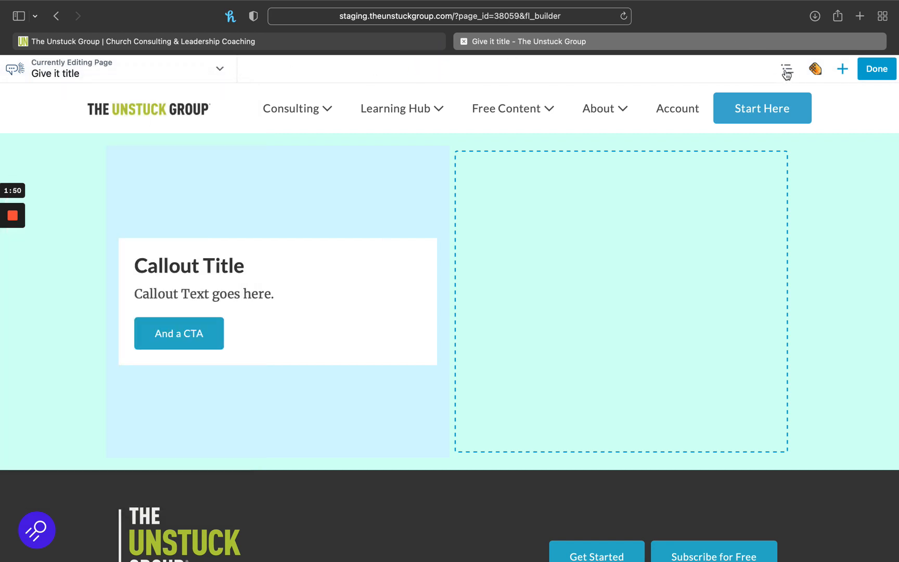
# - Examine the page outline showing the row, columns and callout module, and hide it again
pyautogui.click(787, 71)
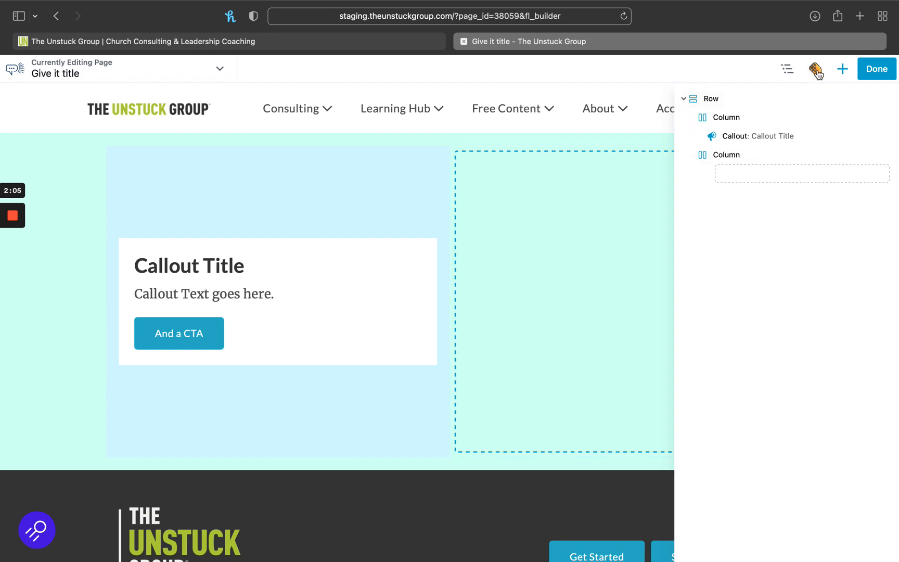
pyautogui.click(786, 69)
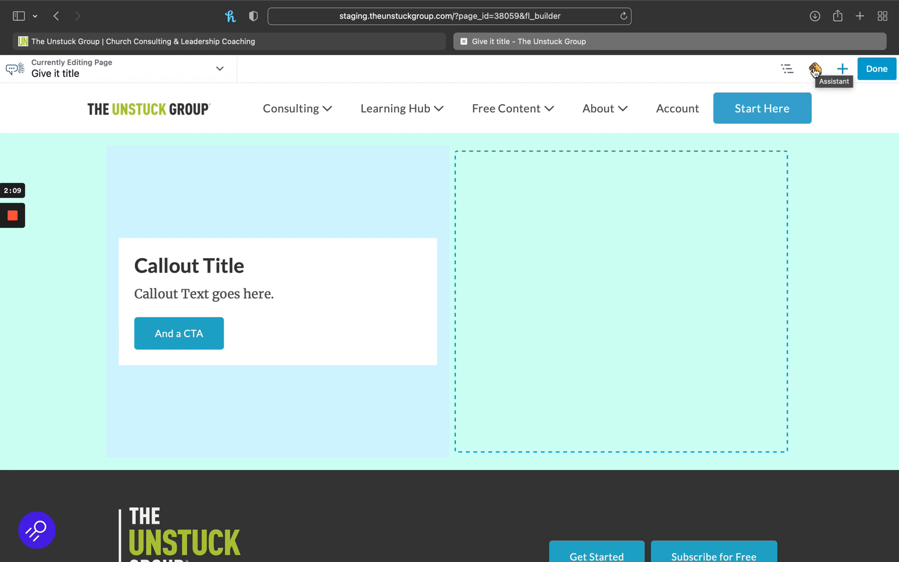
# - Search the available content modules for "callout" and clear the search
pyautogui.click(842, 69)
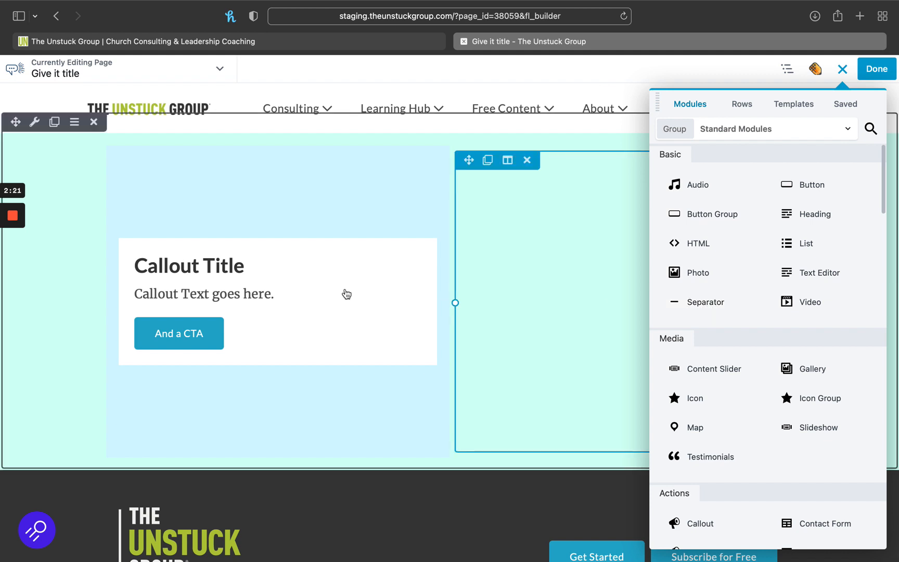
pyautogui.click(870, 128)
pyautogui.write('call')
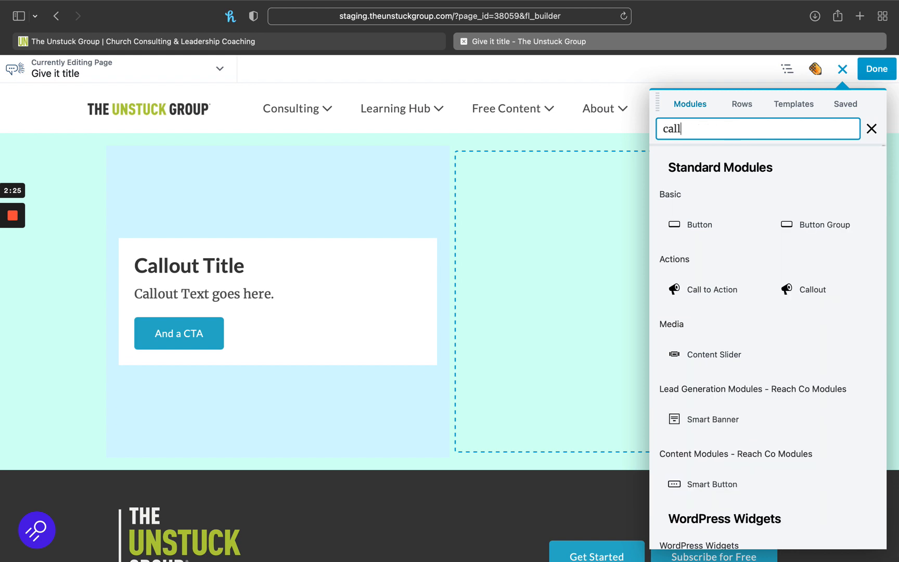
pyautogui.write('out')
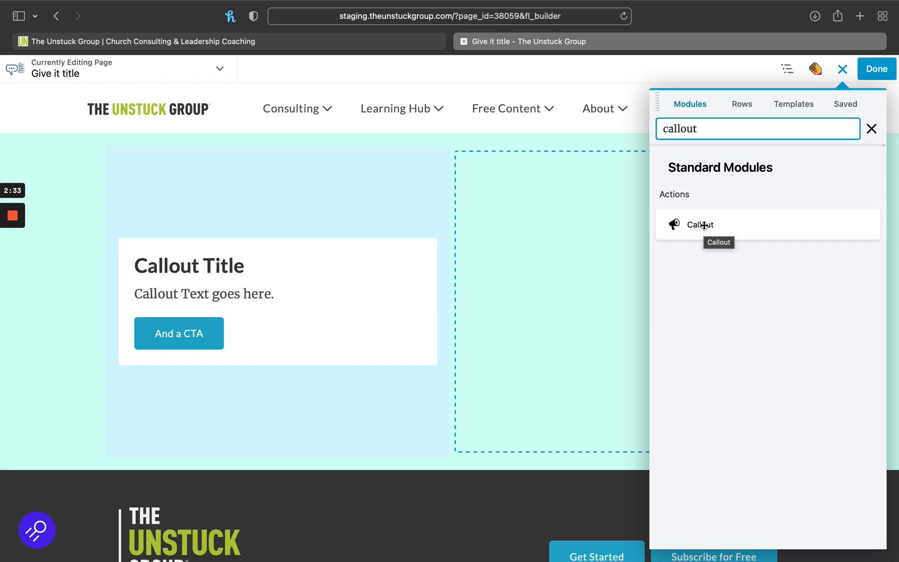
pyautogui.click(871, 129)
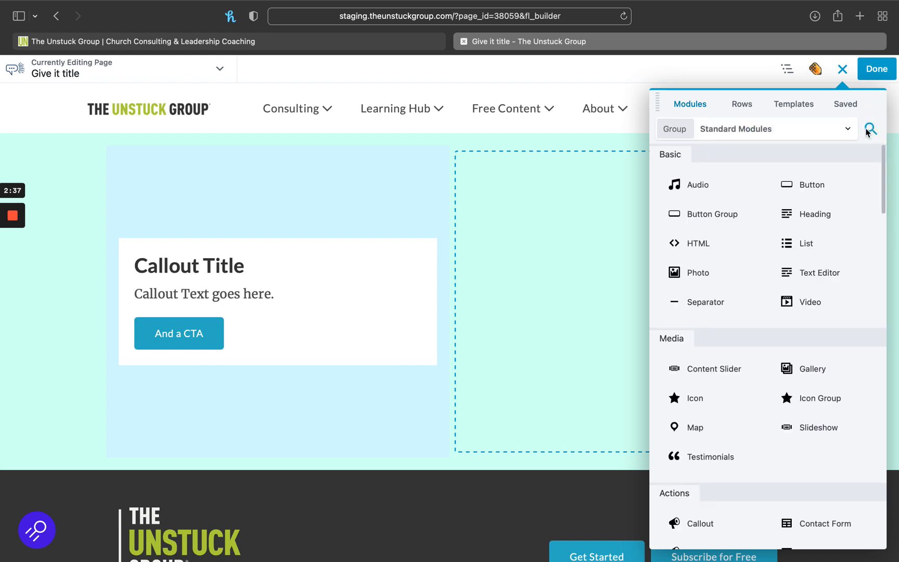
# - Look through the standard modules by category and examine which module groups can be chosen
pyautogui.scroll(-5, 749, 260)
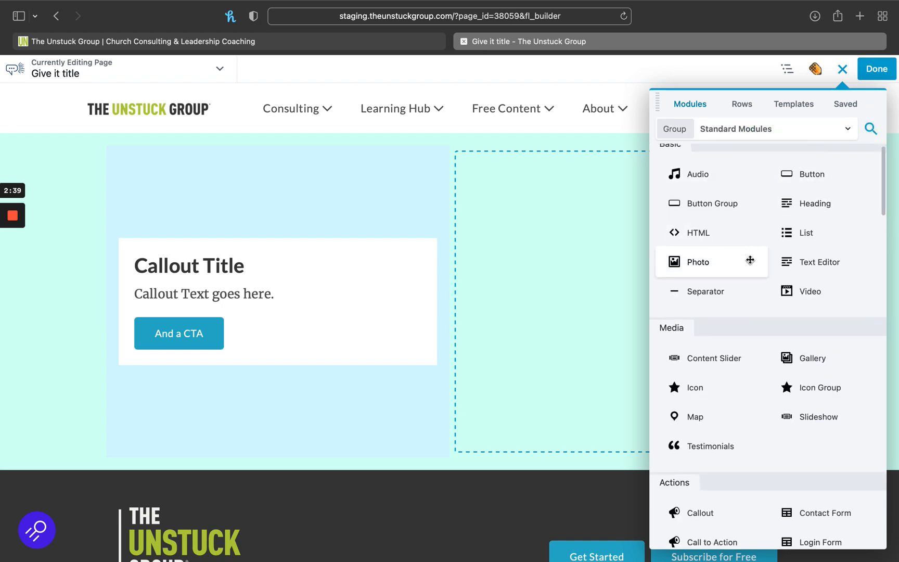
pyautogui.scroll(-9, 749, 260)
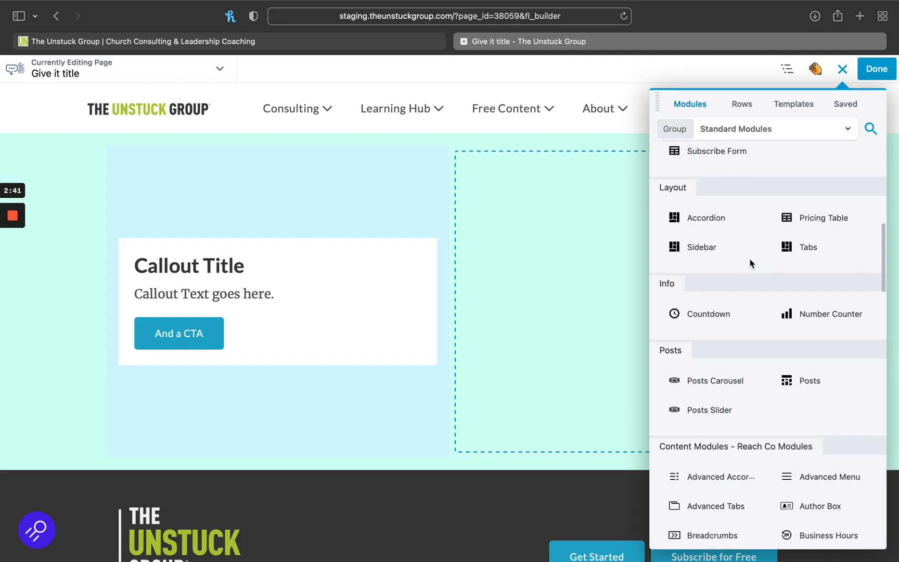
pyautogui.scroll(-15, 749, 259)
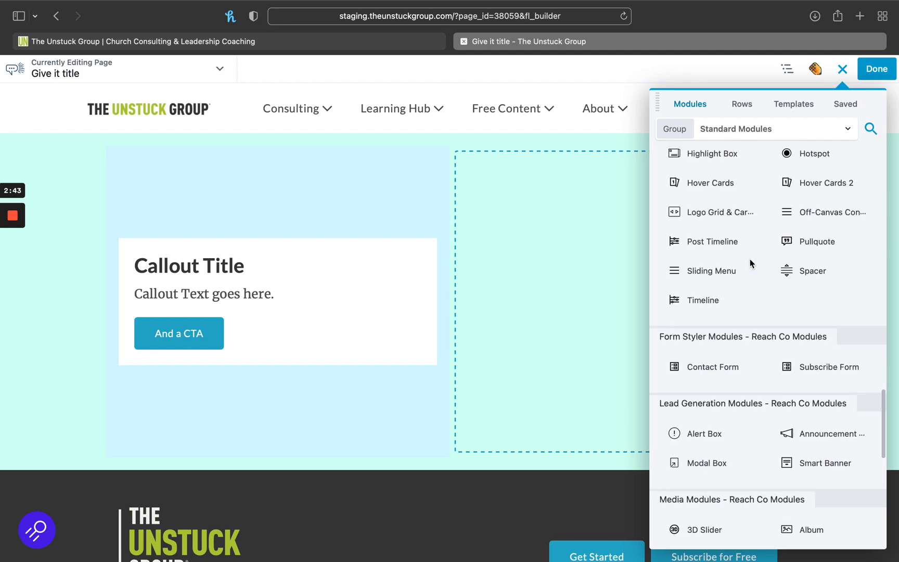
pyautogui.scroll(20, 749, 263)
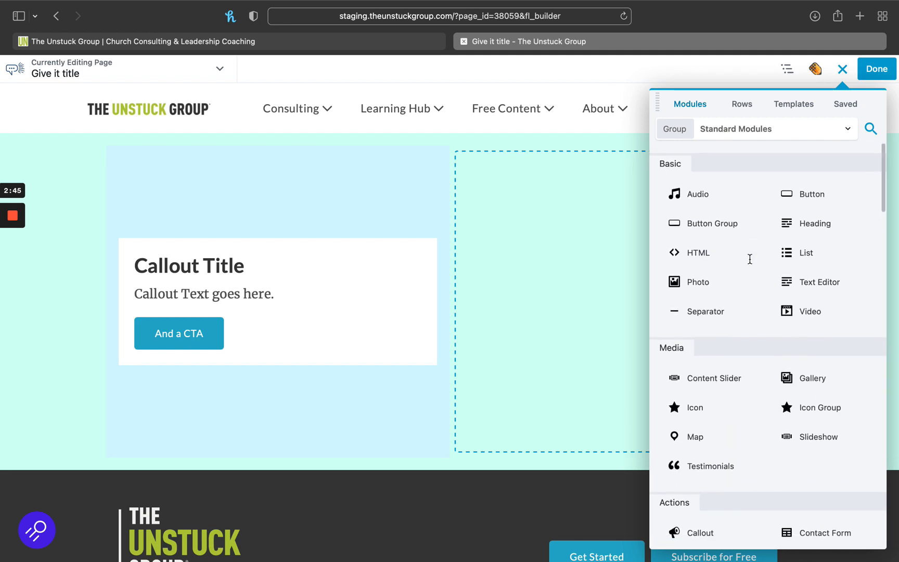
pyautogui.click(839, 129)
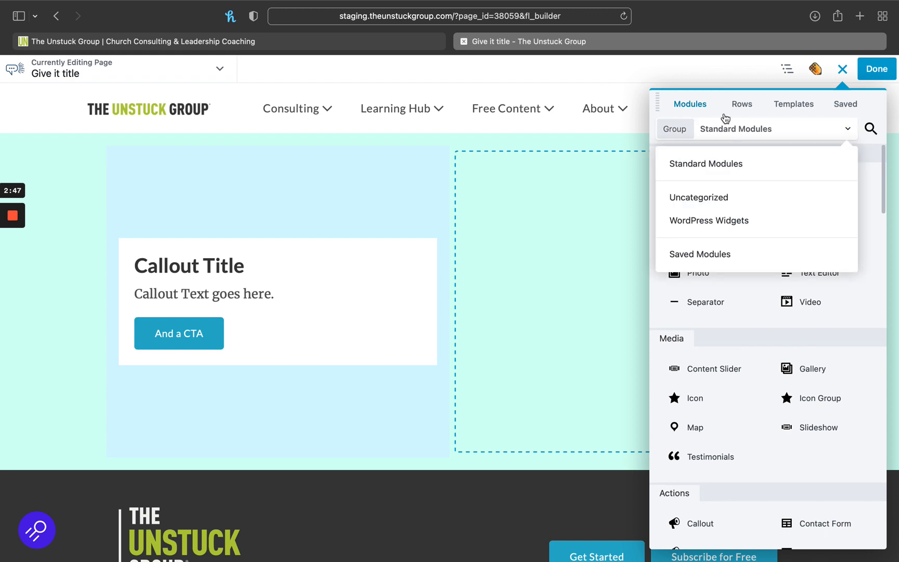
# - Add a 2 Columns row below the existing callout row, above the footer
pyautogui.click(743, 107)
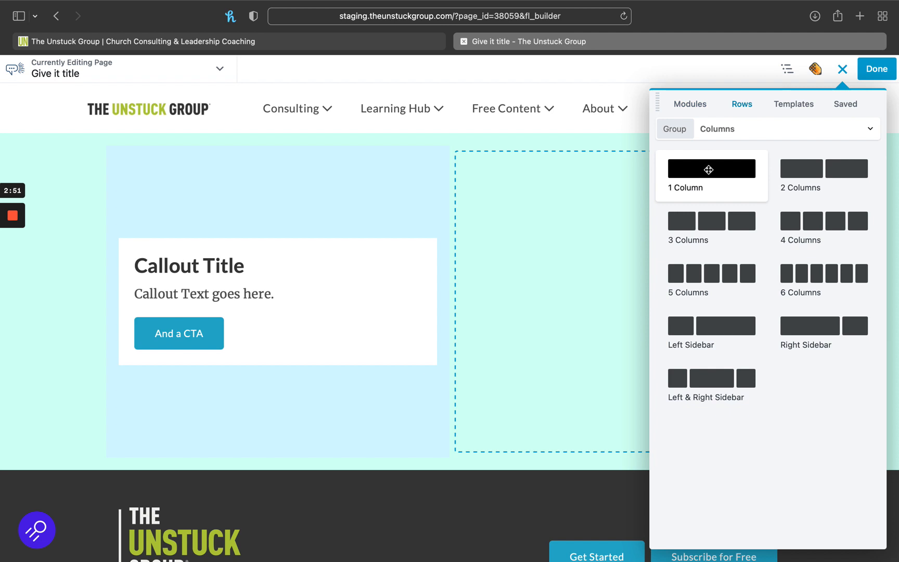
pyautogui.moveTo(820, 167); pyautogui.dragTo(508, 457)
pyautogui.scroll(-2, 508, 457)
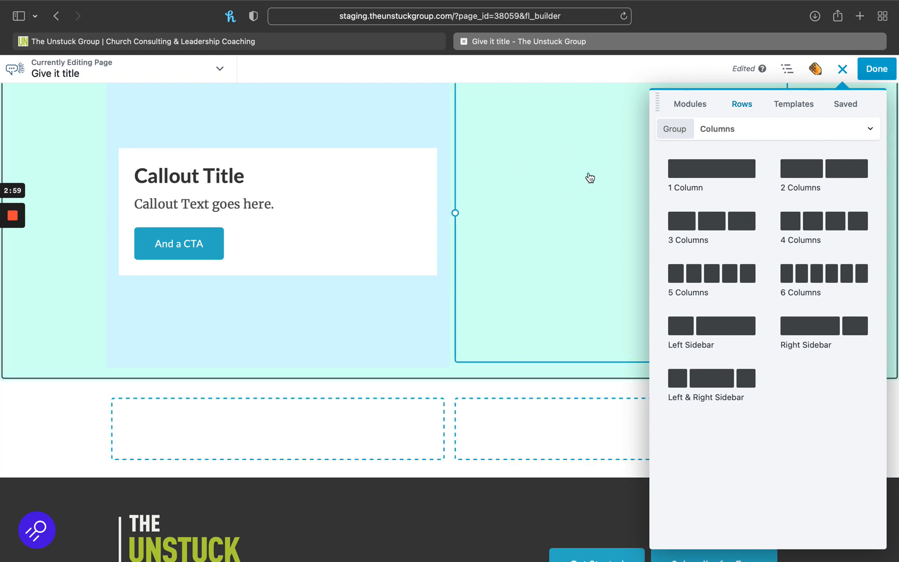
# - Examine the uncategorized page templates and the available template groups
pyautogui.click(799, 103)
pyautogui.click(817, 130)
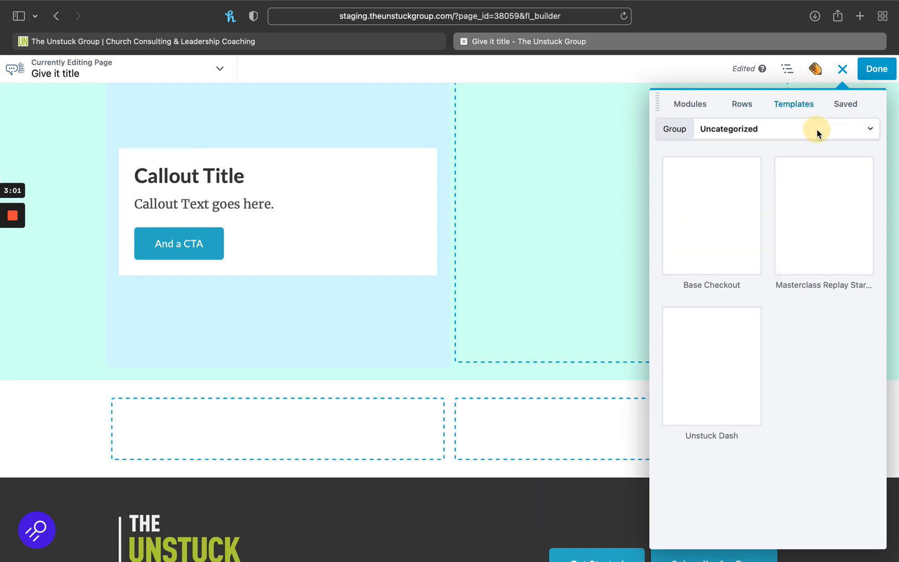
pyautogui.click(812, 129)
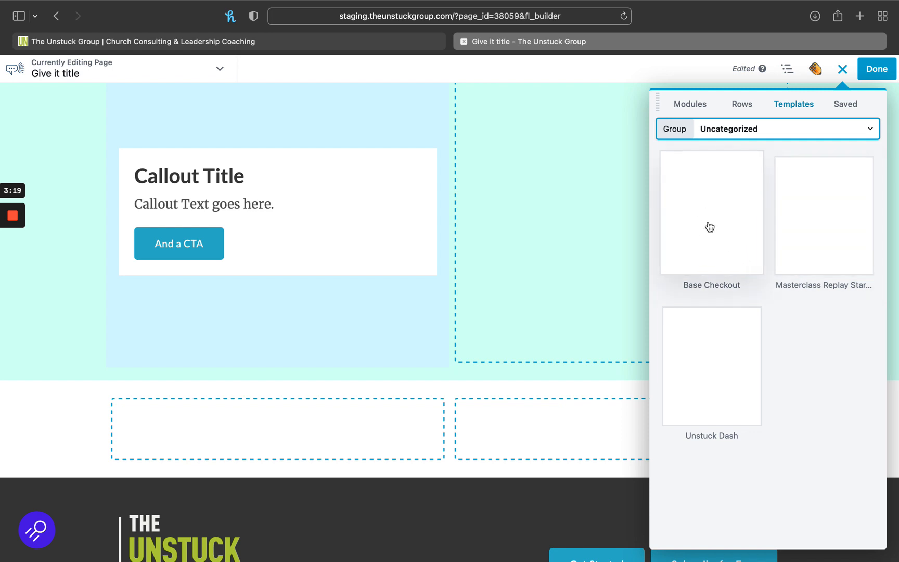
# - Look through the saved rows, including the global ones, down to the saved columns
pyautogui.click(849, 106)
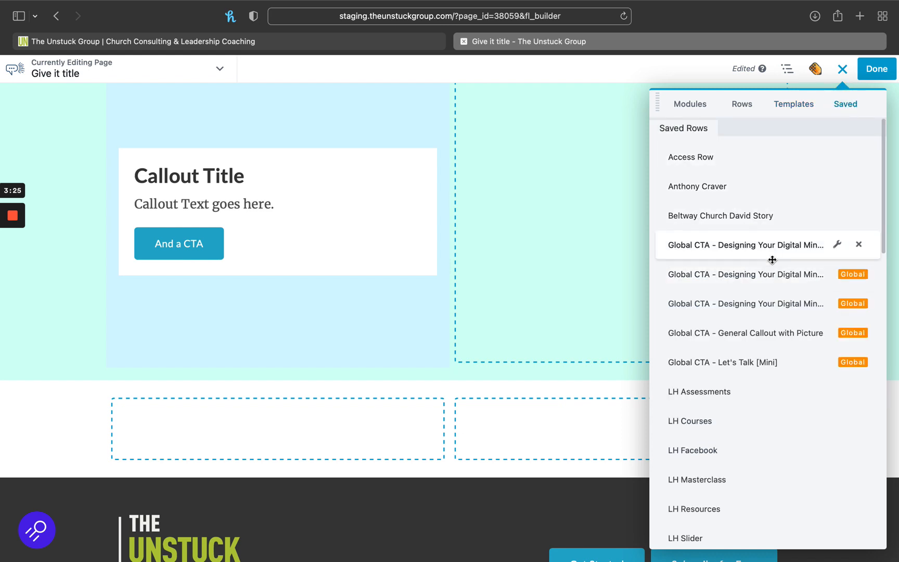
pyautogui.scroll(-1, 762, 259)
pyautogui.scroll(1, 762, 258)
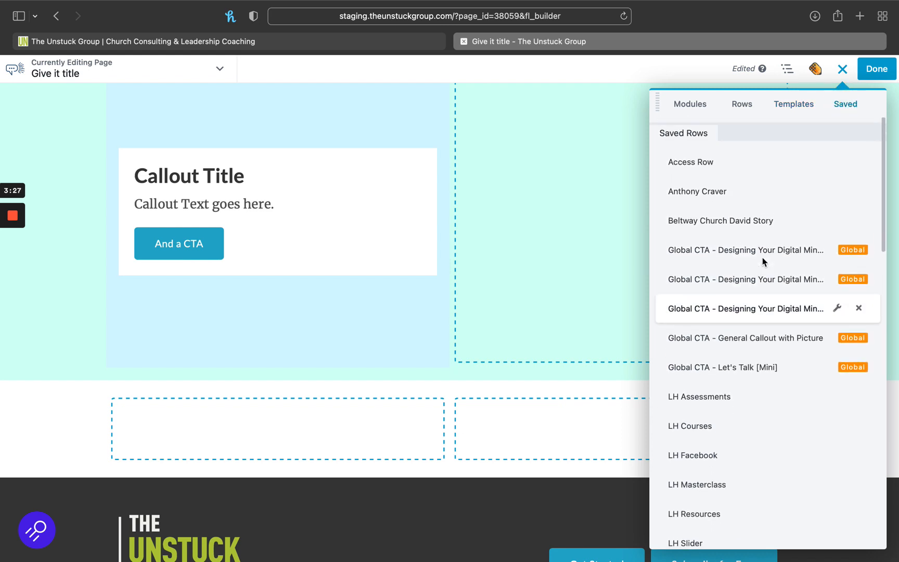
pyautogui.scroll(-4, 763, 257)
pyautogui.scroll(-10, 762, 257)
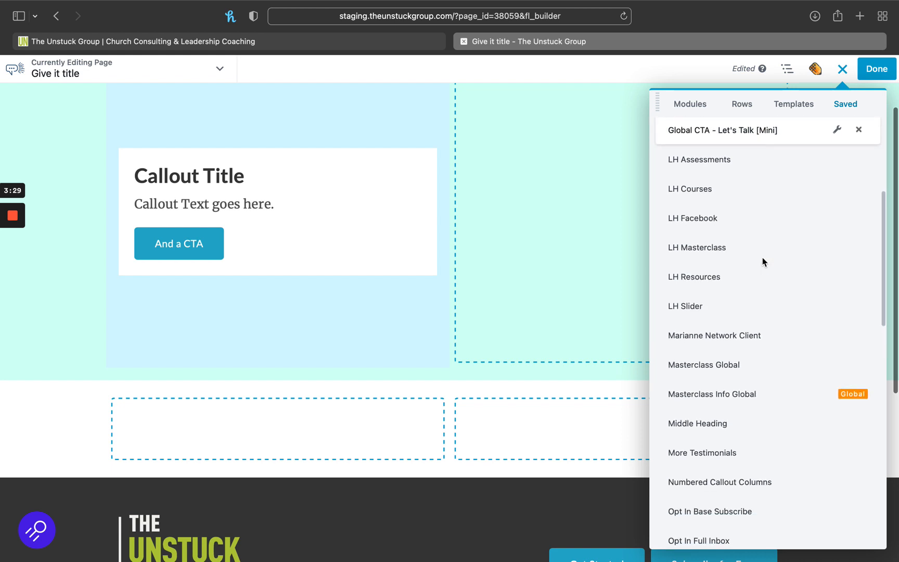
pyautogui.scroll(-8, 762, 258)
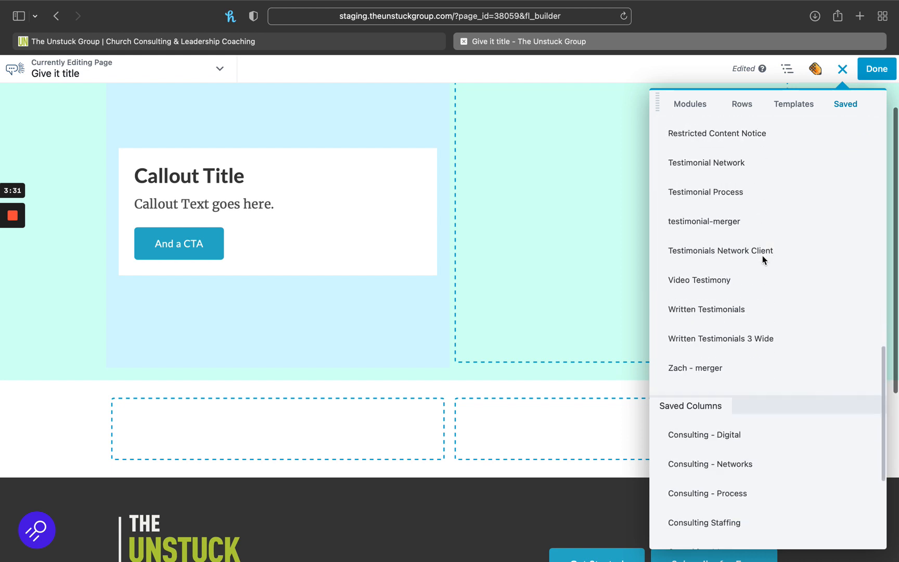
# - Look through the saved columns and saved modules, and review the saved rows including the global ones
pyautogui.scroll(1, 763, 257)
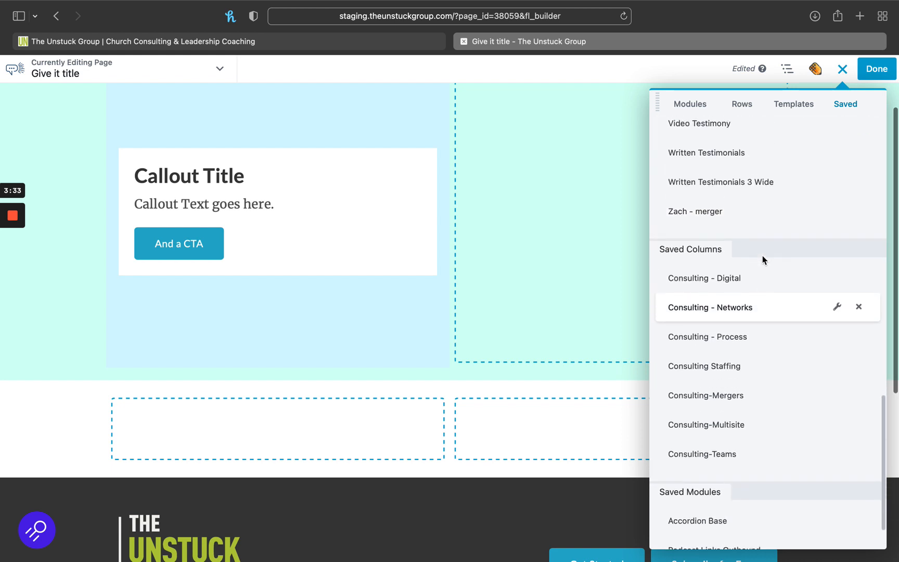
pyautogui.scroll(-1, 762, 257)
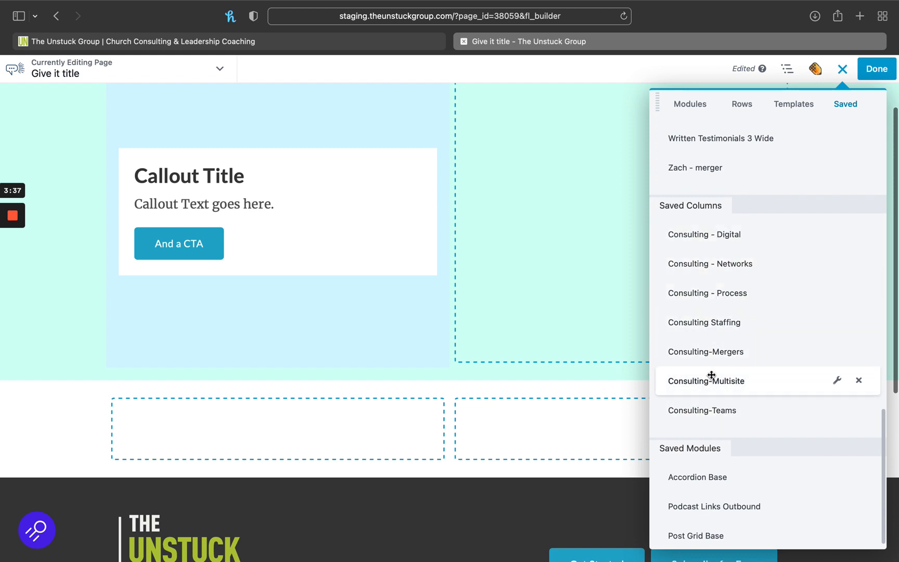
pyautogui.scroll(10, 737, 281)
pyautogui.scroll(7, 737, 281)
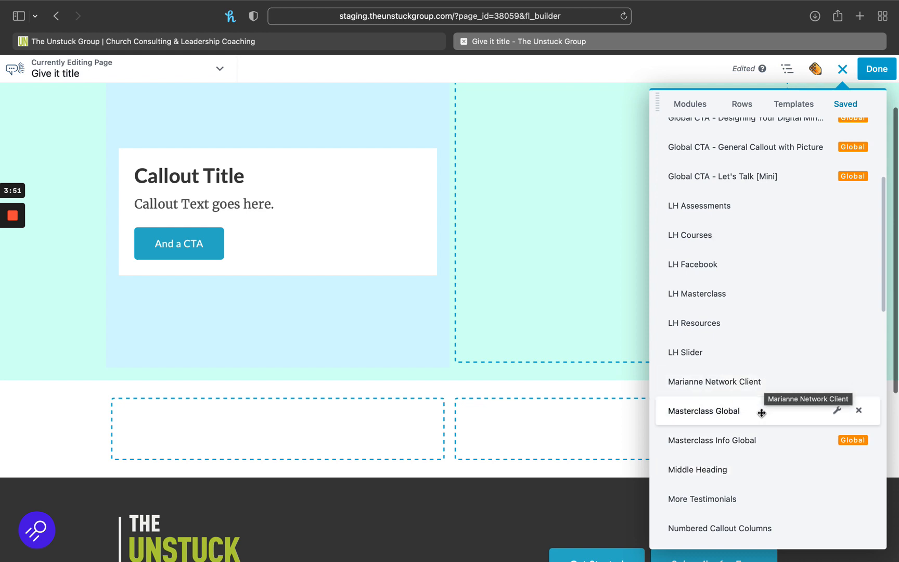
pyautogui.scroll(-3, 761, 413)
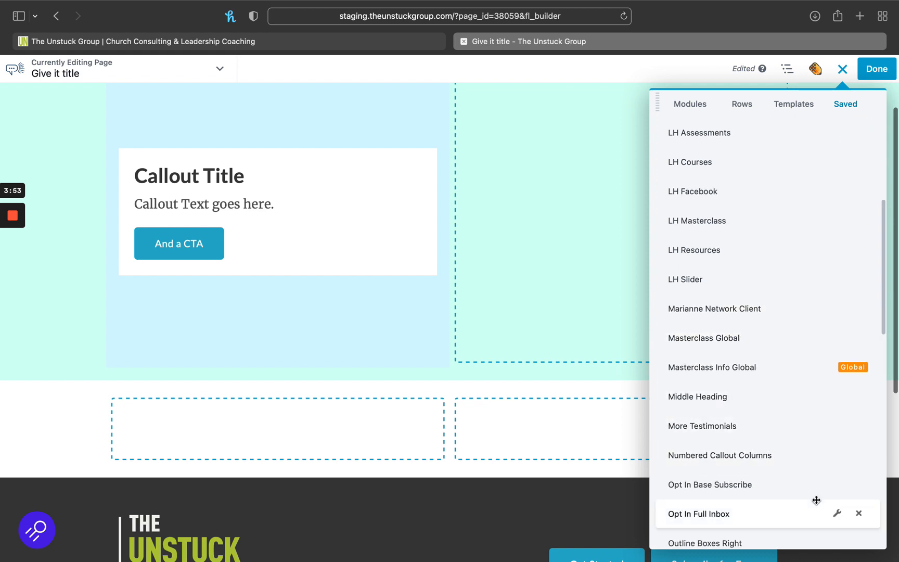
pyautogui.scroll(-12, 815, 500)
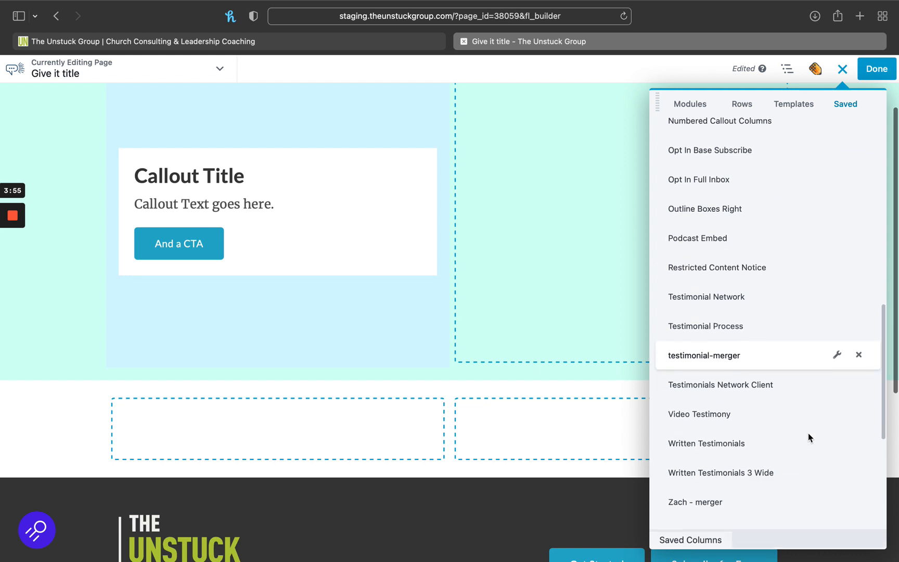
pyautogui.scroll(20, 808, 434)
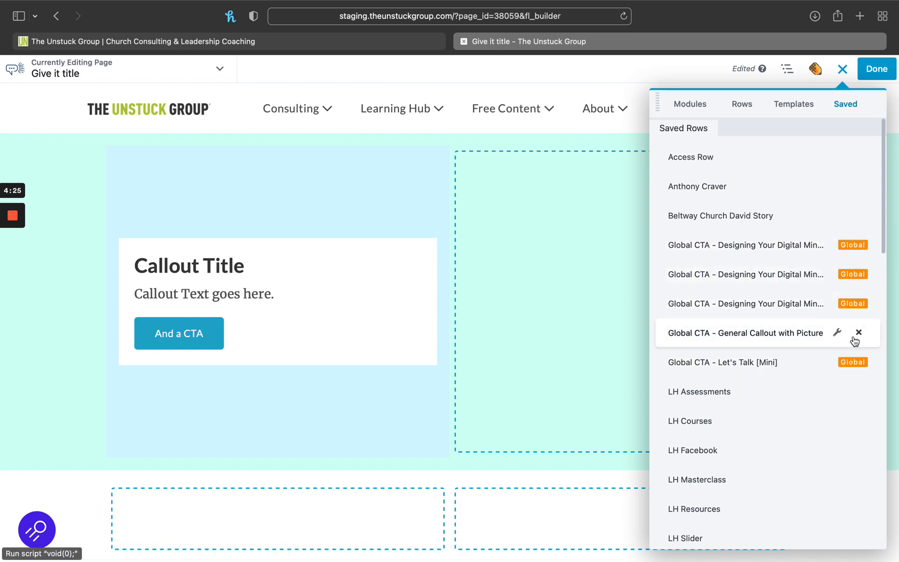
# - Insert the saved Numbered Callout Columns row between the callout row and the empty two-column row, and delete it again
pyautogui.scroll(-1, 778, 335)
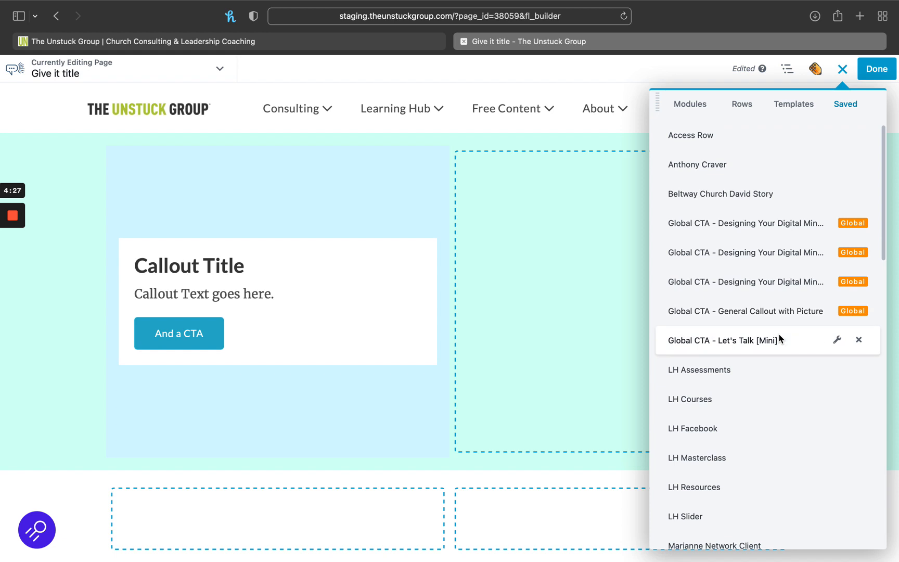
pyautogui.scroll(-6, 779, 335)
pyautogui.scroll(-6, 779, 335)
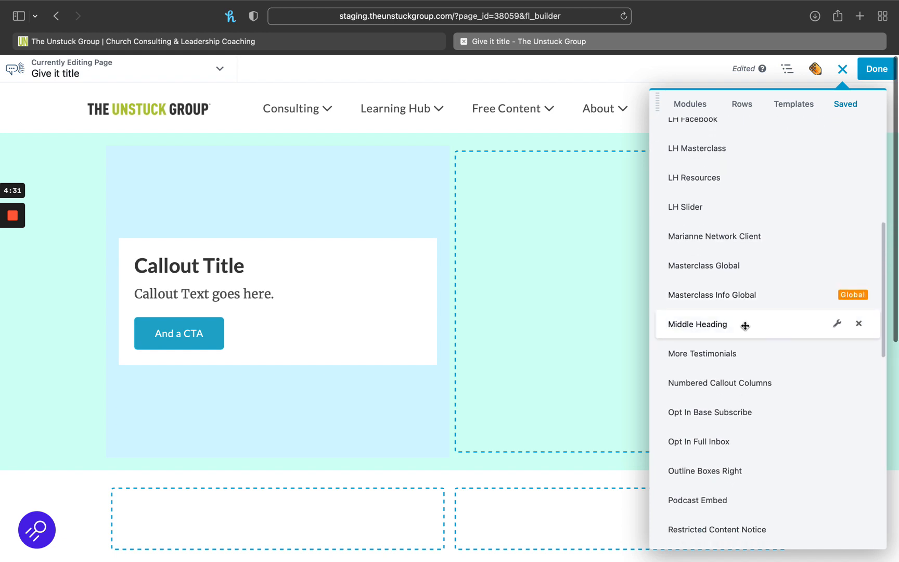
pyautogui.scroll(-1, 747, 323)
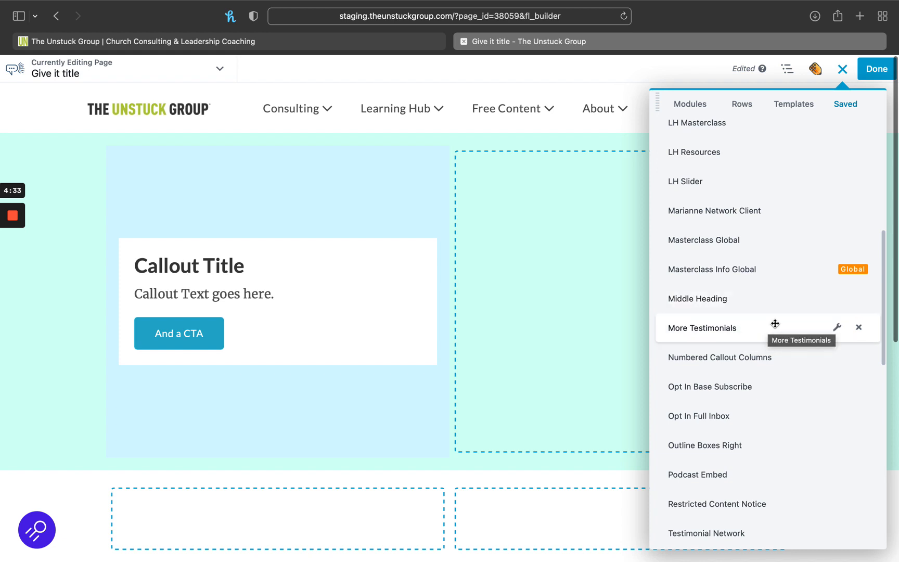
pyautogui.scroll(-4, 775, 323)
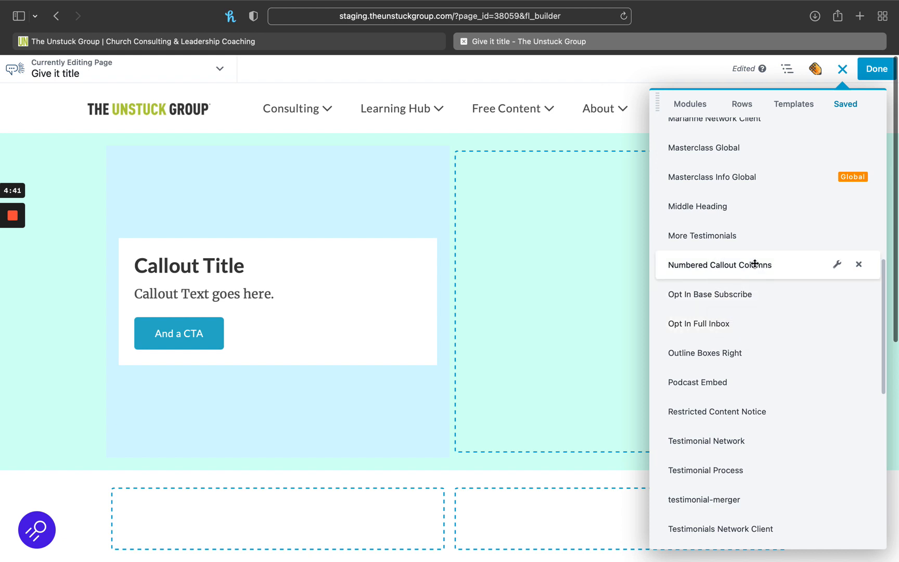
pyautogui.moveTo(743, 263); pyautogui.dragTo(493, 541)
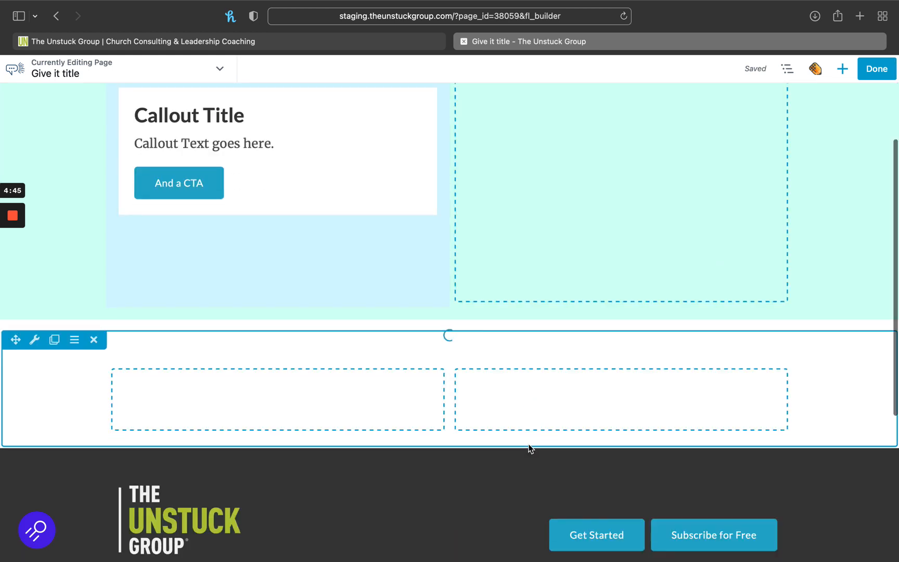
pyautogui.scroll(-2, 532, 302)
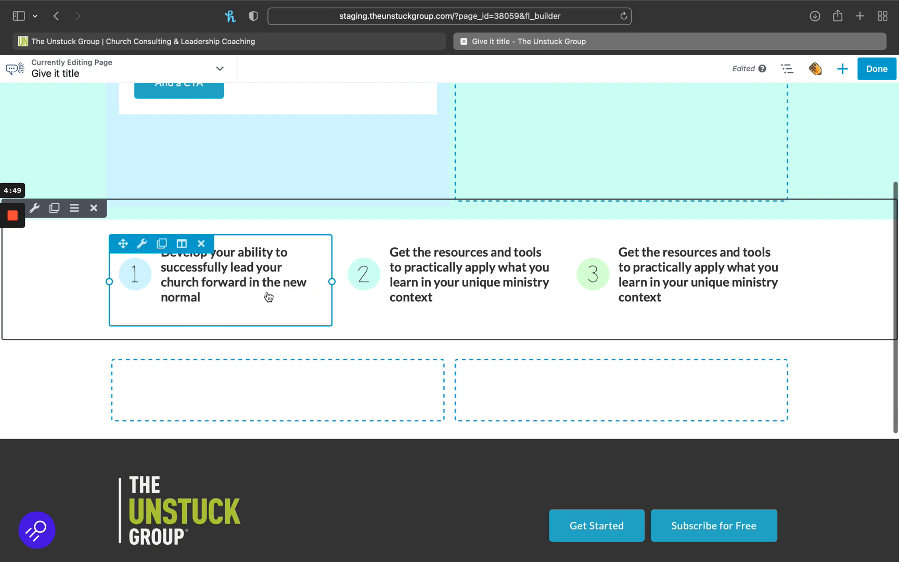
pyautogui.click(94, 208)
pyautogui.click(563, 301)
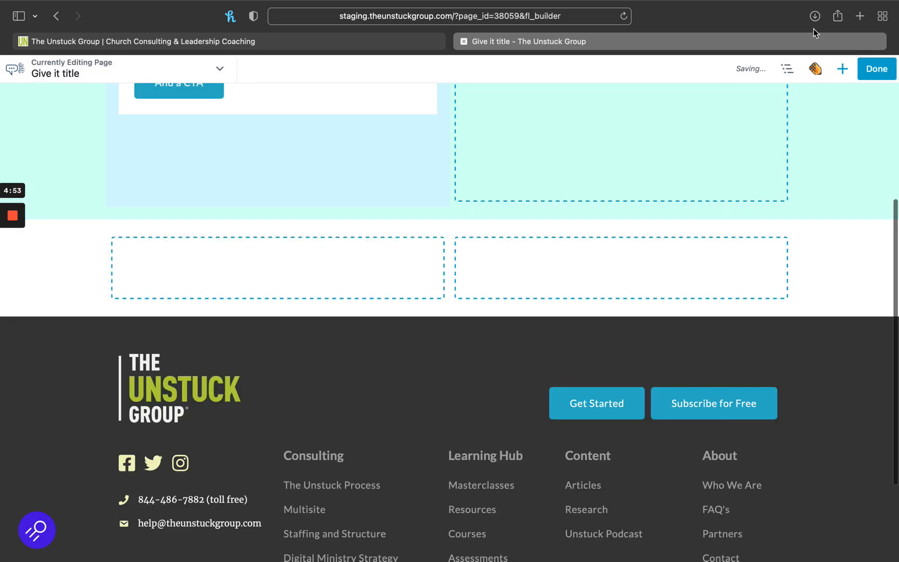
# - Insert the saved Restricted Content Notice row directly below the callout row
pyautogui.click(841, 69)
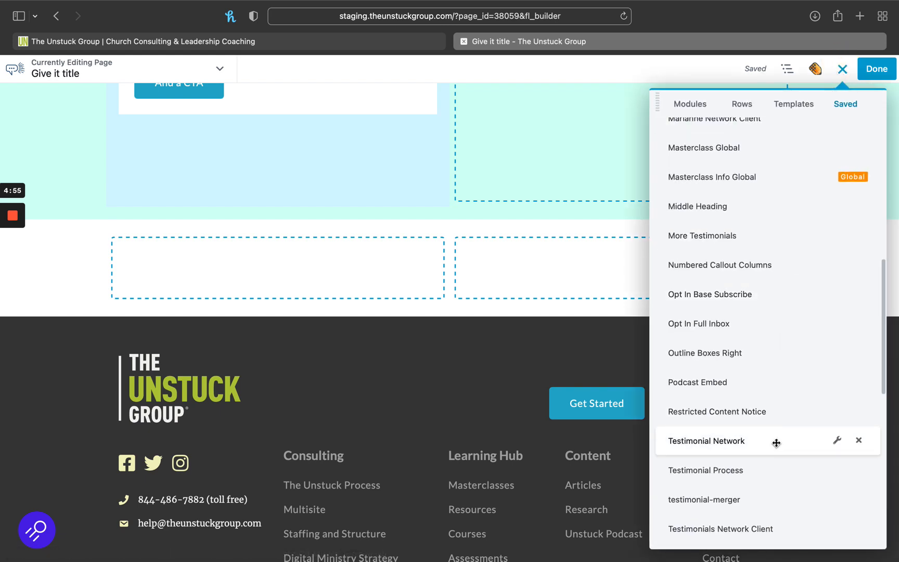
pyautogui.scroll(-2, 775, 439)
pyautogui.scroll(-2, 773, 437)
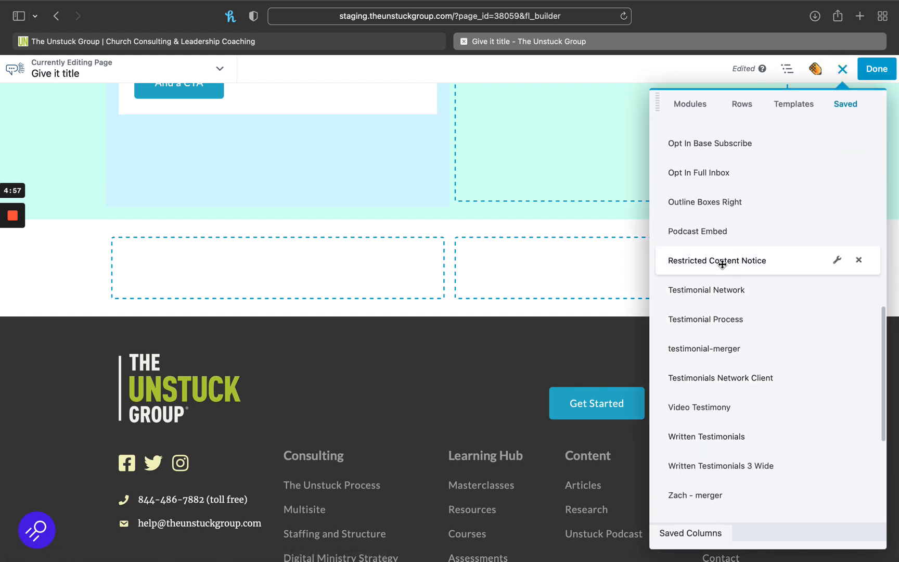
pyautogui.moveTo(751, 266); pyautogui.dragTo(454, 230)
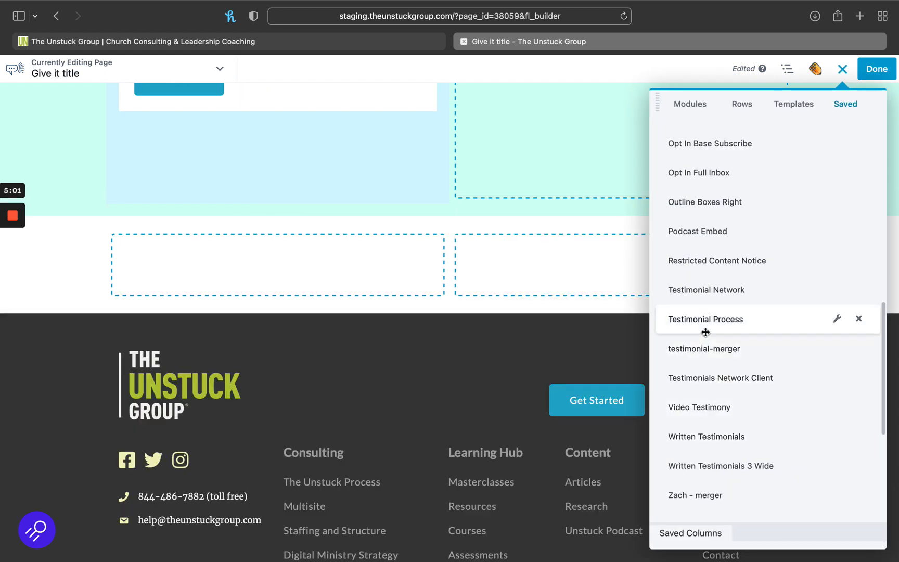
pyautogui.moveTo(705, 270); pyautogui.dragTo(431, 212)
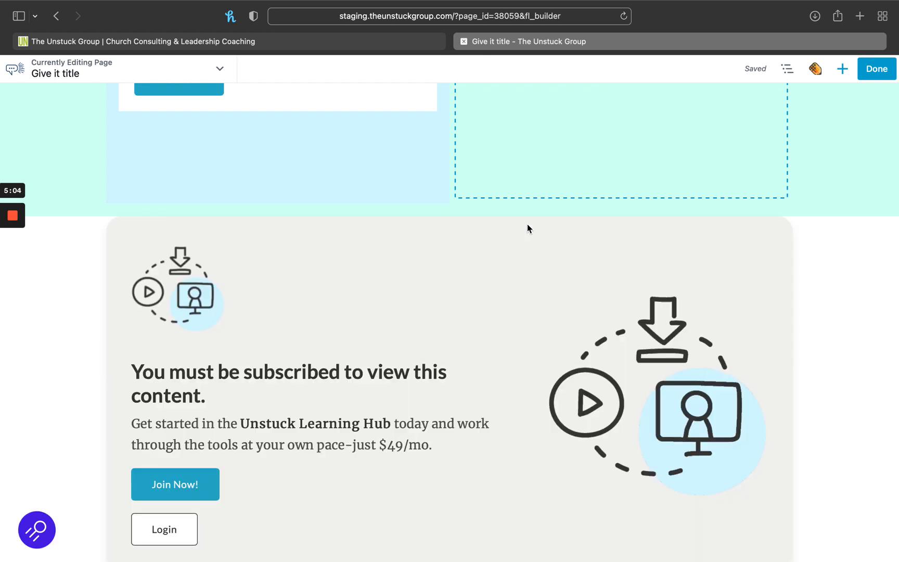
# - Check the visibility rules of the Restricted Content Notice row and delete that row from the page
pyautogui.scroll(-1, 502, 381)
pyautogui.scroll(-3, 502, 380)
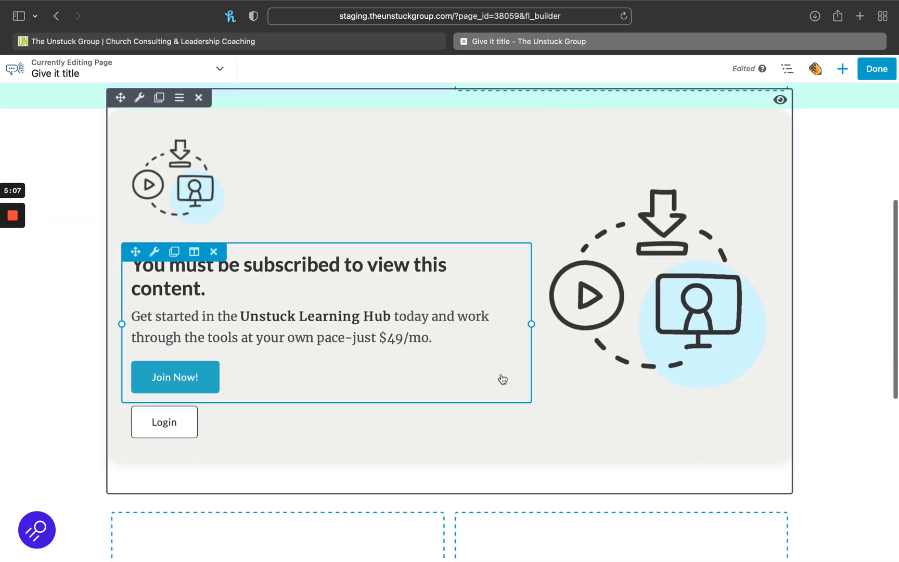
pyautogui.scroll(1, 503, 379)
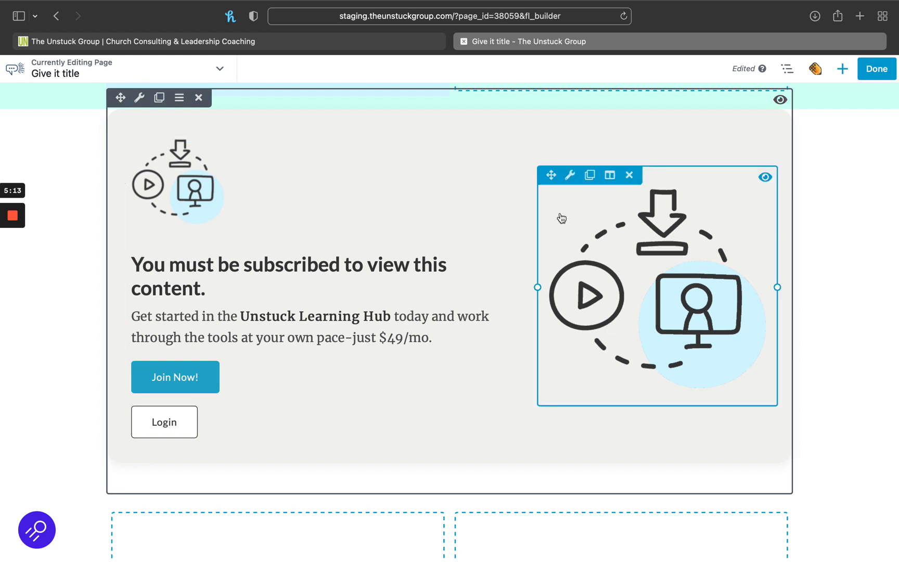
pyautogui.scroll(2, 702, 174)
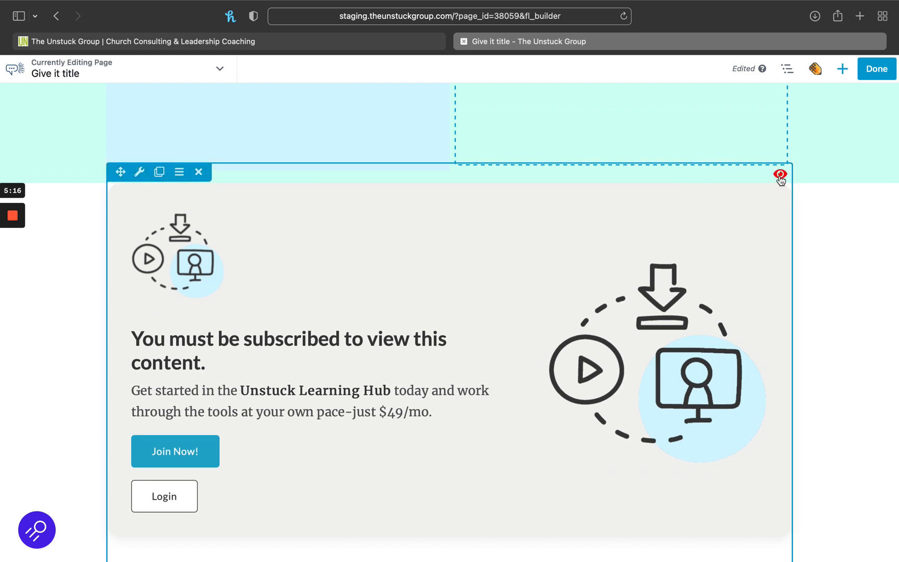
pyautogui.moveTo(780, 179)
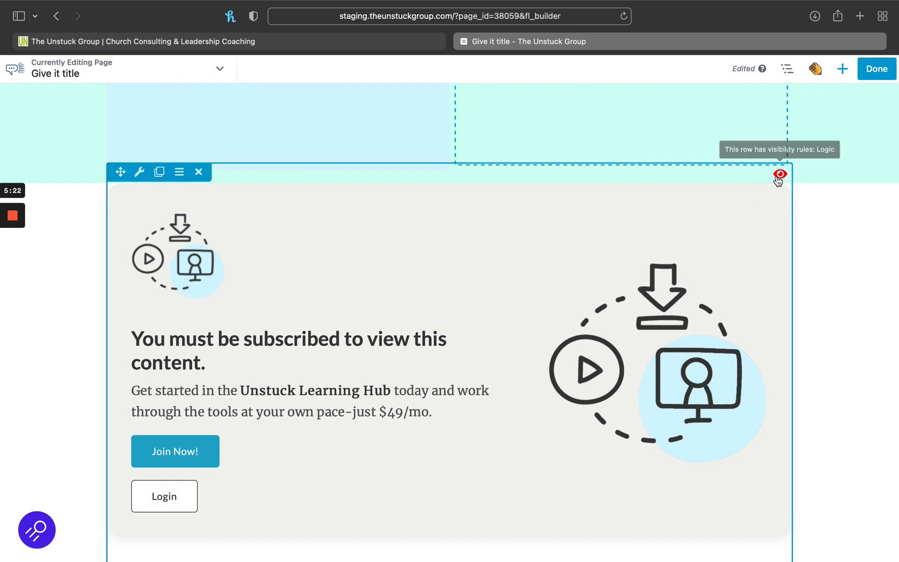
pyautogui.click(200, 172)
pyautogui.click(565, 302)
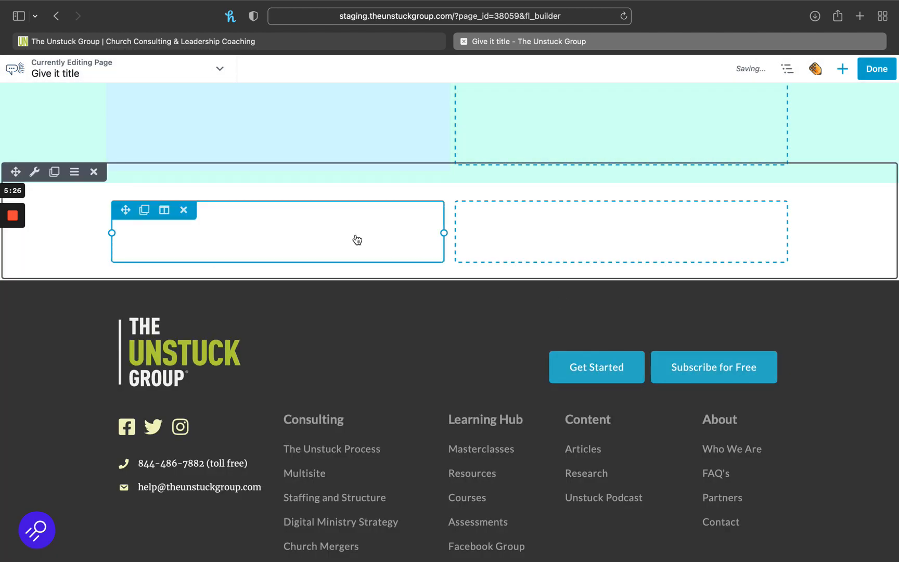
# - Delete the empty two-column row between the callout row and the footer
pyautogui.click(93, 172)
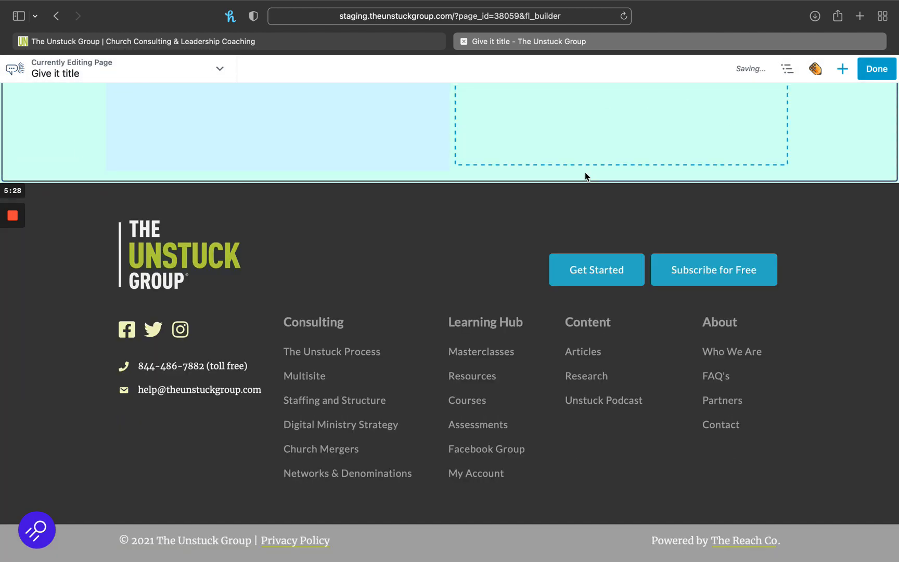
pyautogui.scroll(5, 586, 178)
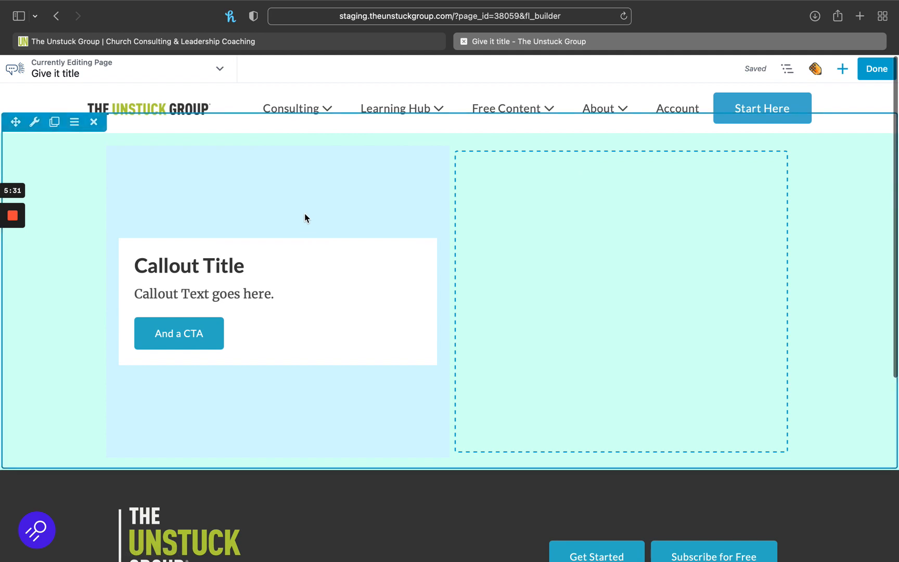
# - Look at the available column row layouts and the row actions offered for the callout row
pyautogui.click(848, 72)
pyautogui.click(751, 109)
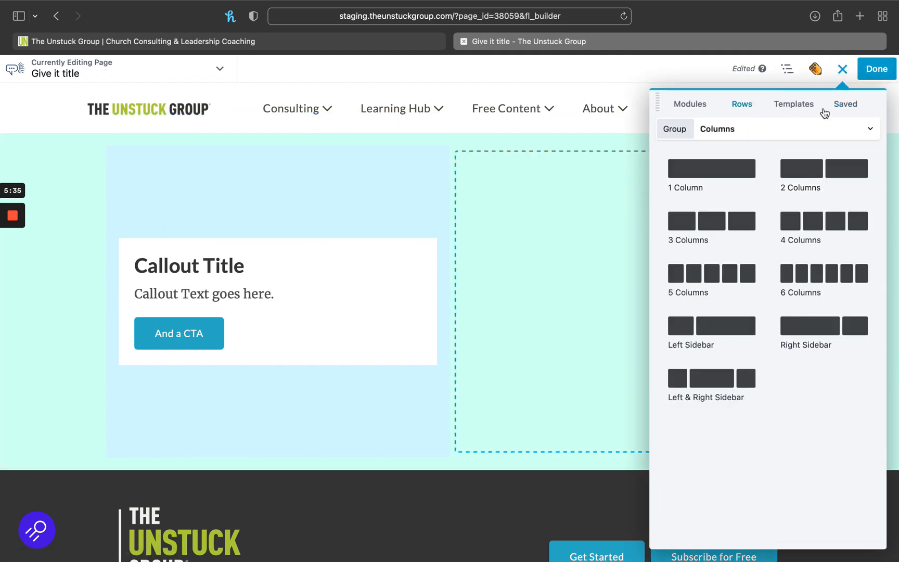
pyautogui.click(841, 73)
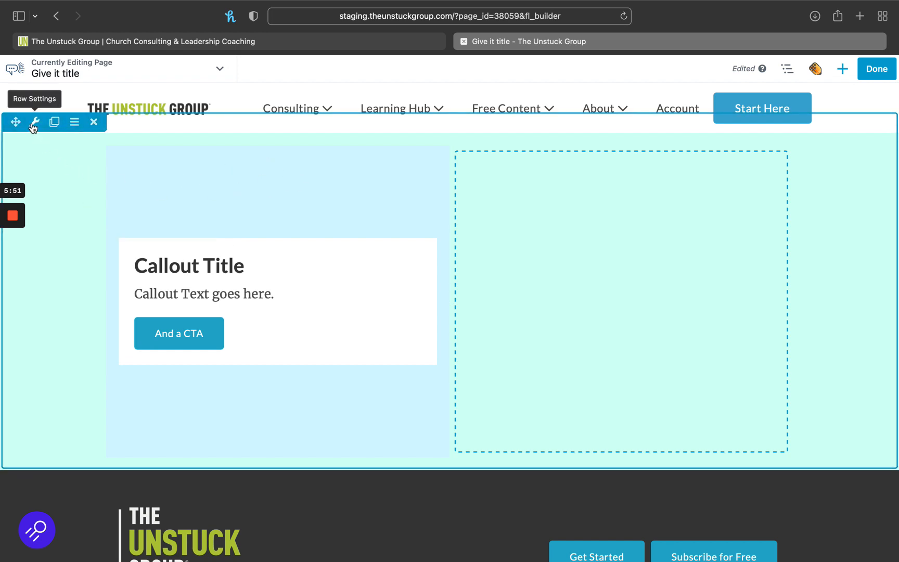
pyautogui.click(73, 124)
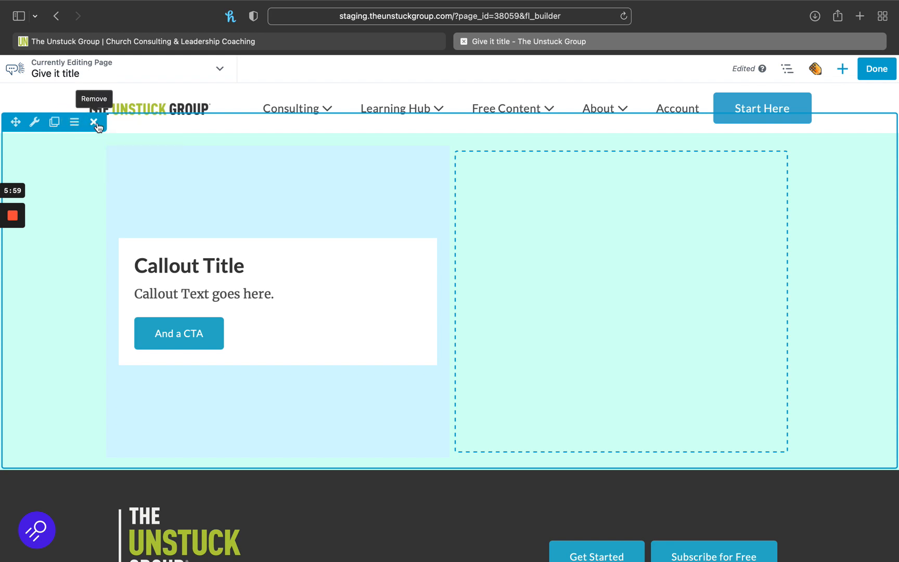
# - Duplicate the callout row so that a copy sits directly below it
pyautogui.click(54, 123)
pyautogui.scroll(2, 144, 257)
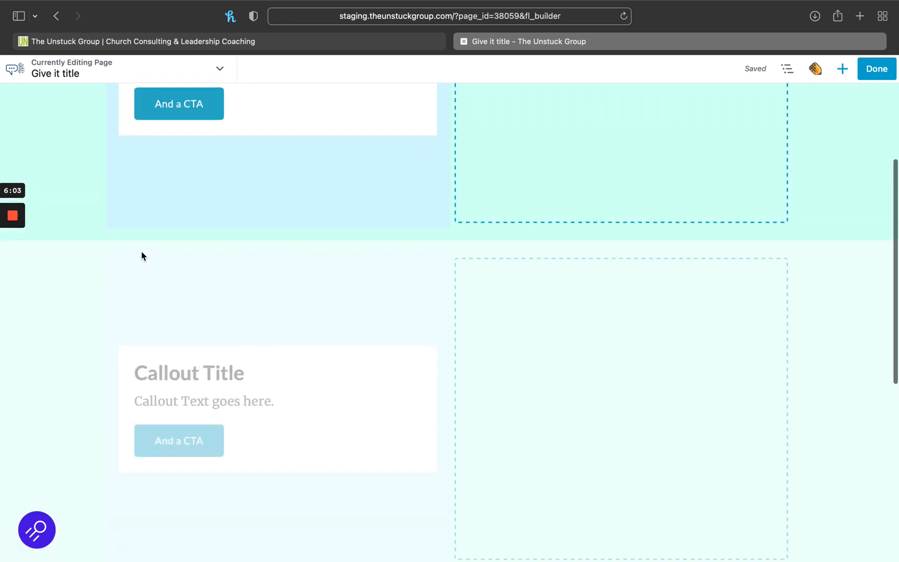
pyautogui.scroll(4, 118, 168)
pyautogui.scroll(-4, 115, 166)
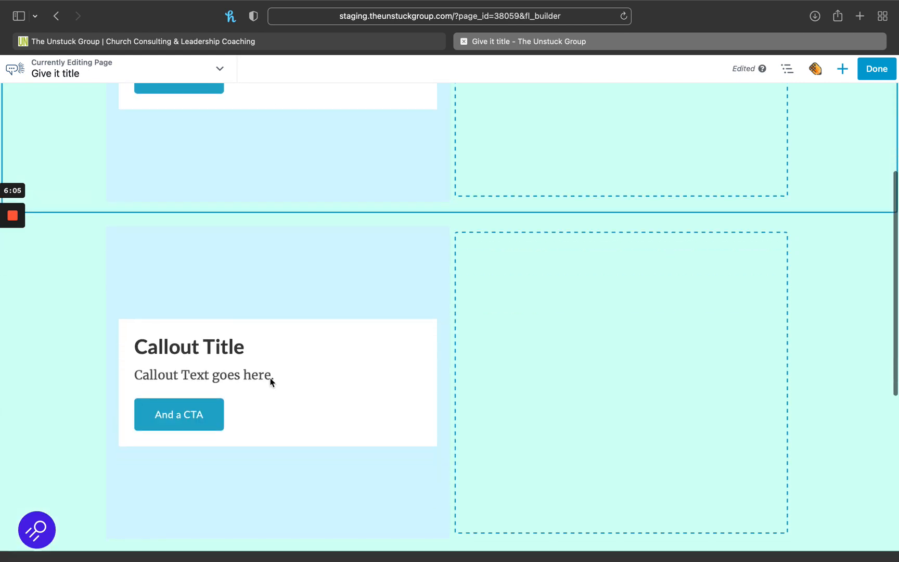
# - Set the heading of the callout in the duplicated row to "Callout Title again" and save the module
pyautogui.moveTo(255, 372)
pyautogui.click(366, 354)
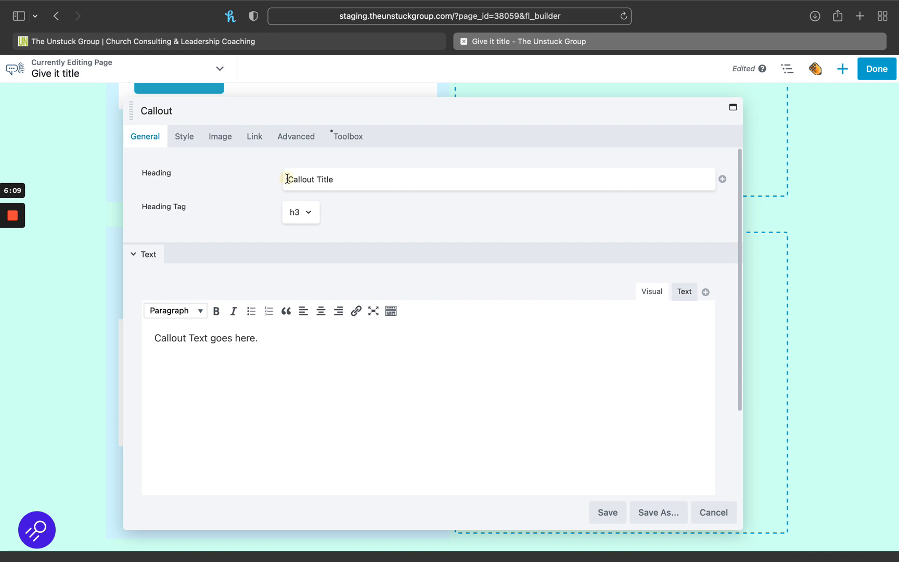
pyautogui.click(288, 179)
pyautogui.write('An')
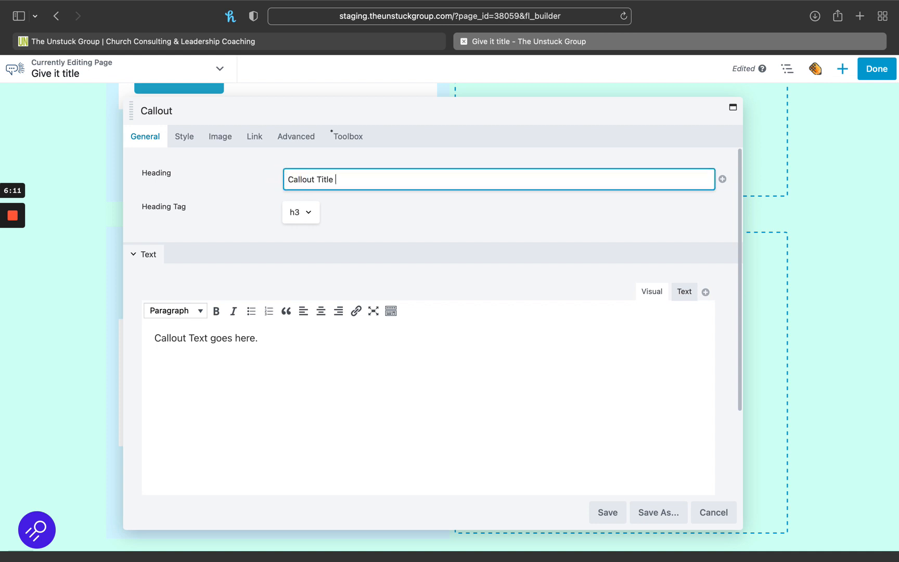
pyautogui.click(598, 509)
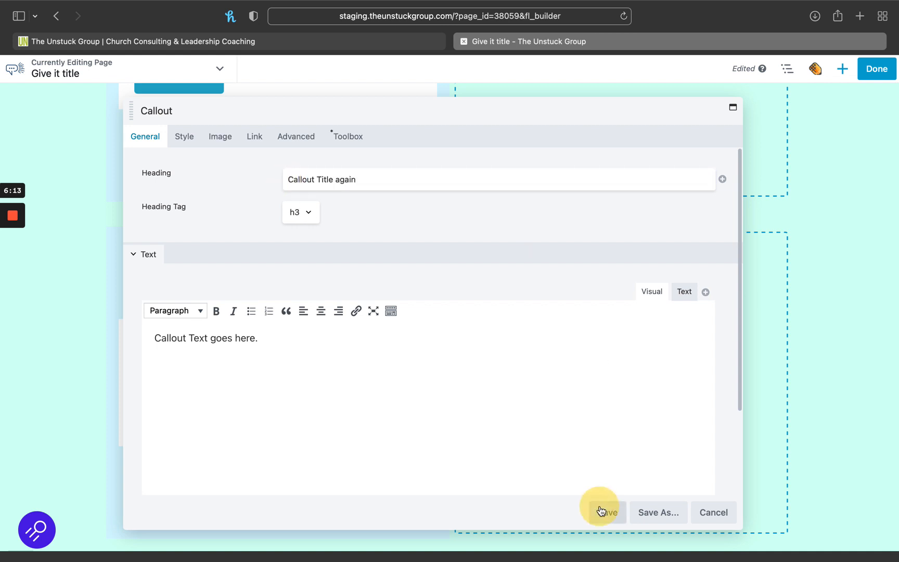
pyautogui.scroll(3, 119, 271)
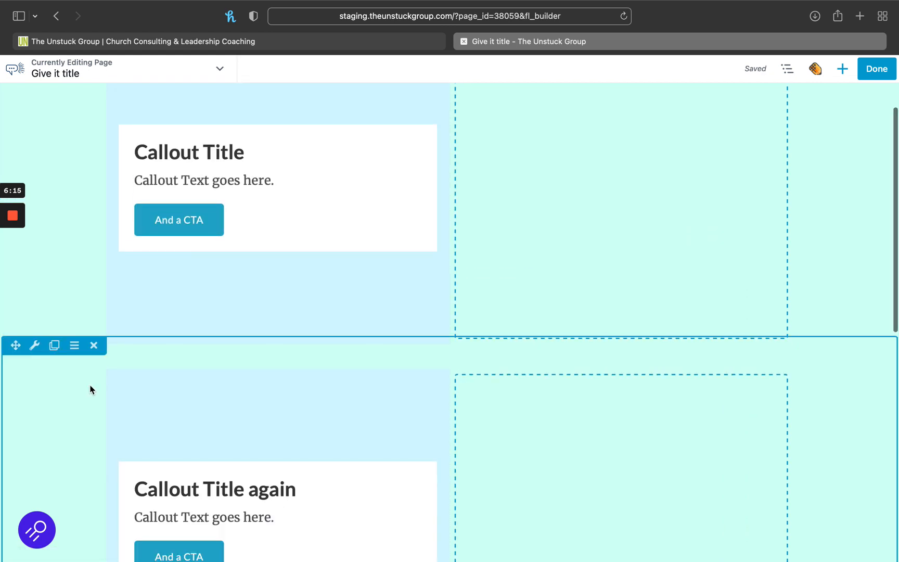
pyautogui.scroll(-2, 91, 388)
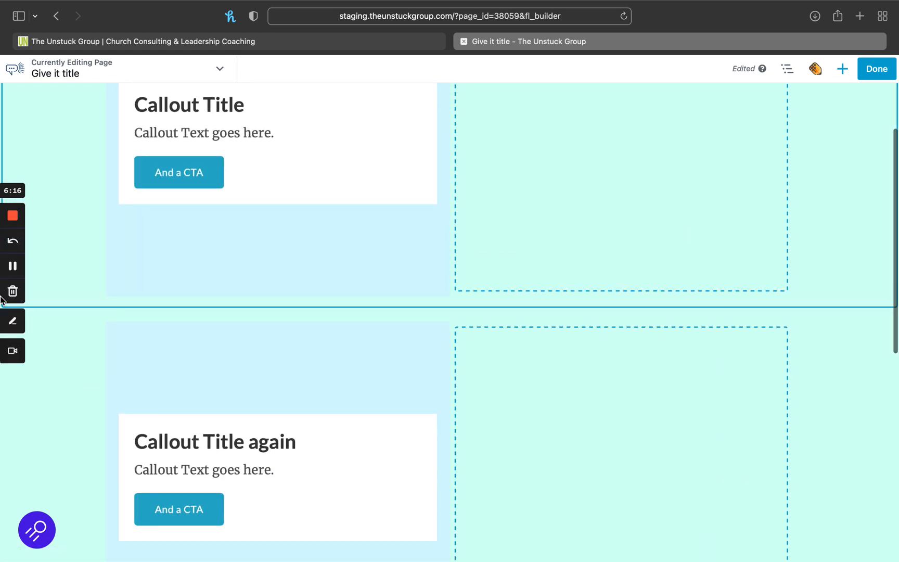
pyautogui.scroll(5, 58, 213)
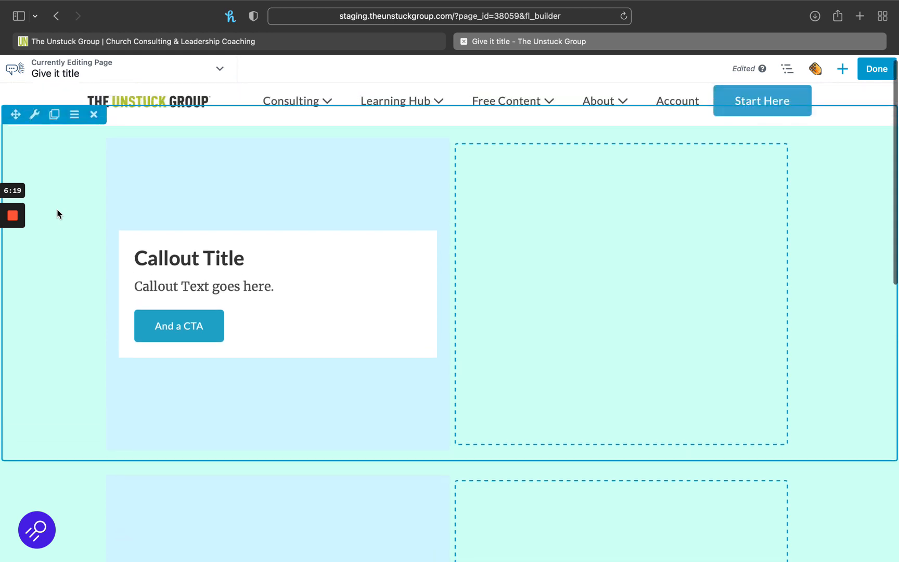
# - Move the row with the "Callout Title again" callout above the row with the "Callout Title" callout
pyautogui.moveTo(10, 110); pyautogui.dragTo(193, 281)
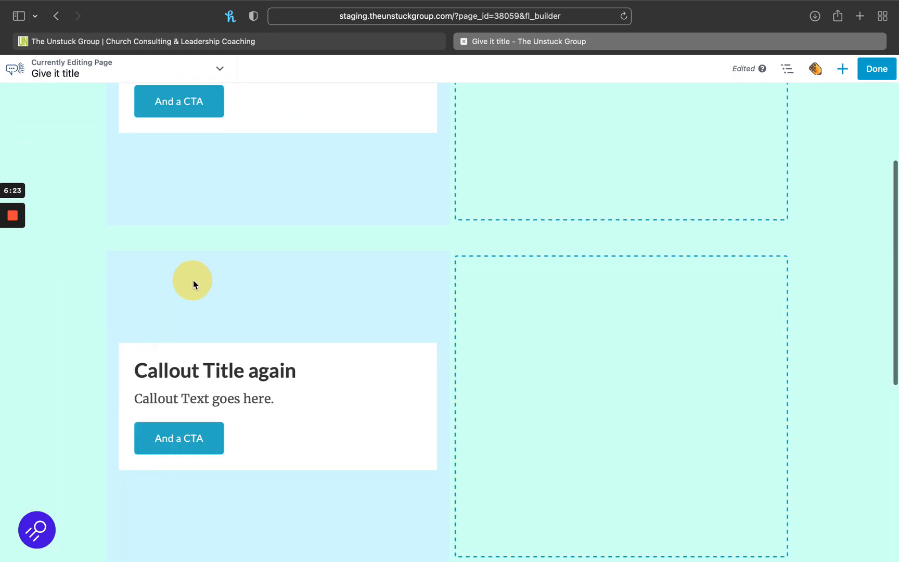
pyautogui.scroll(1, 193, 281)
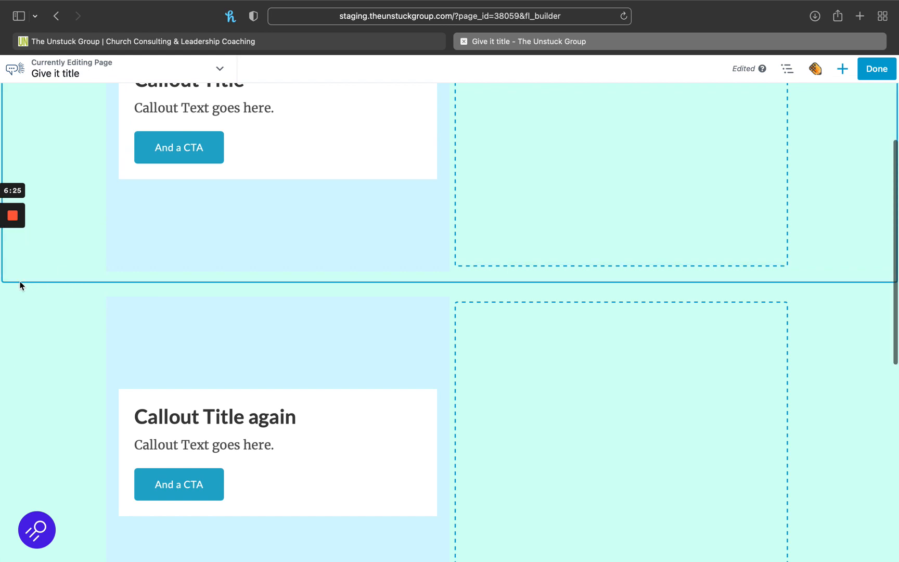
pyautogui.scroll(4, 47, 297)
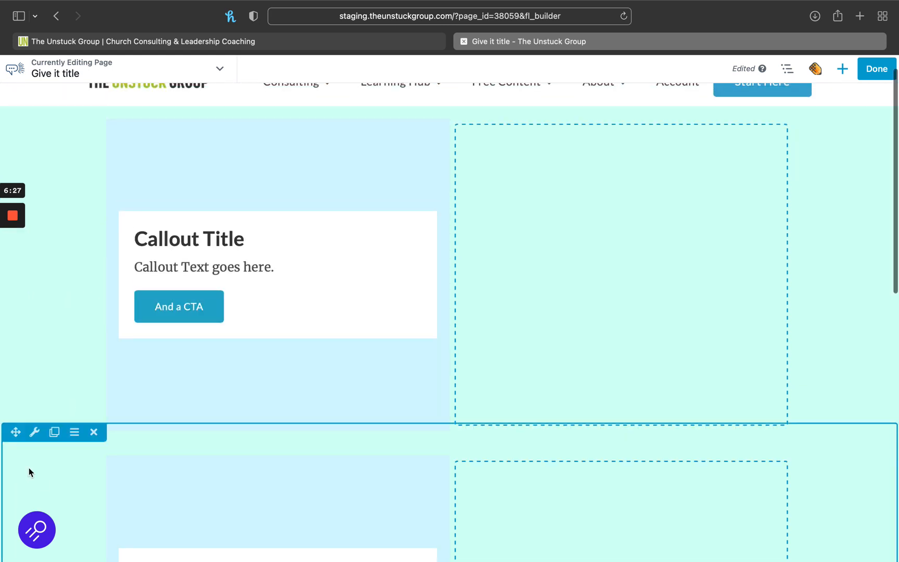
pyautogui.moveTo(16, 433); pyautogui.dragTo(136, 146)
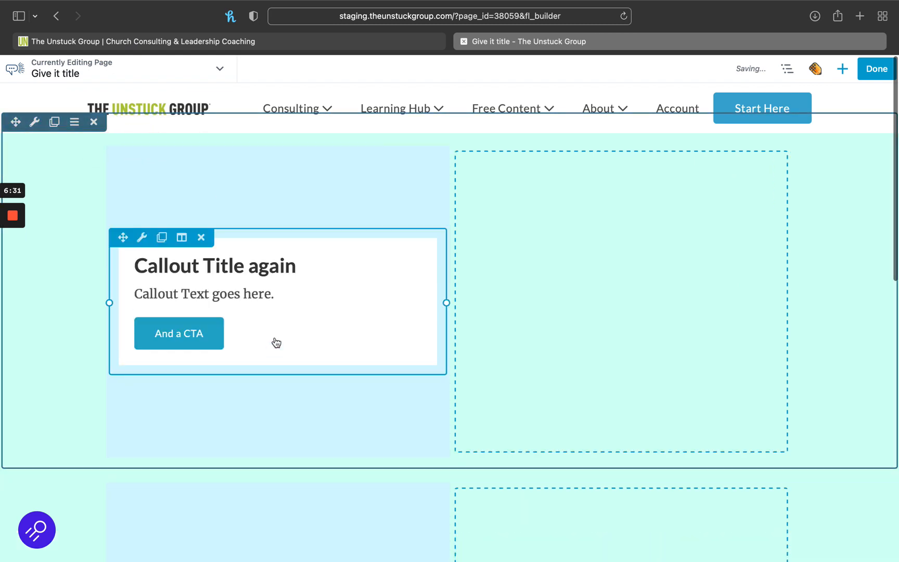
pyautogui.scroll(-4, 275, 341)
pyautogui.scroll(1, 345, 394)
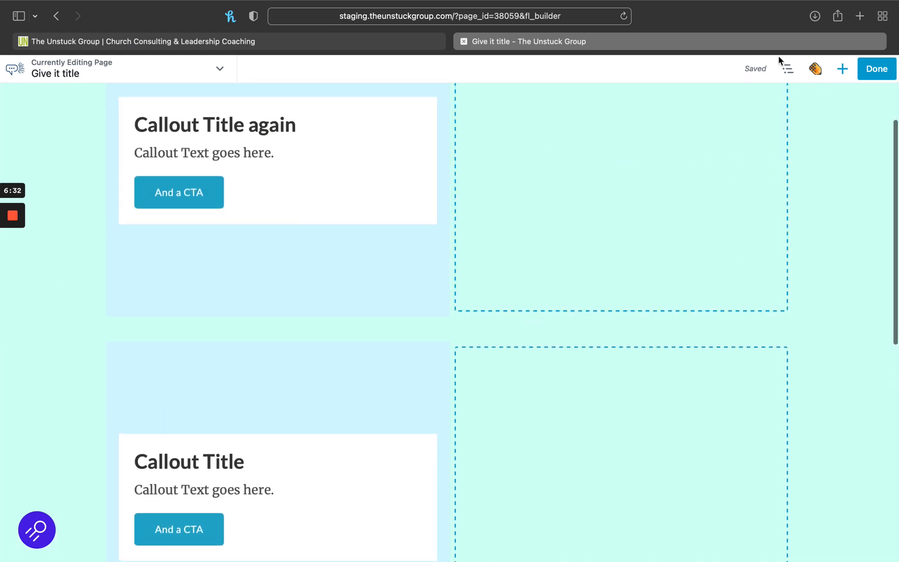
# - Show the page outline, and collapse and re-expand the first row in it
pyautogui.click(789, 72)
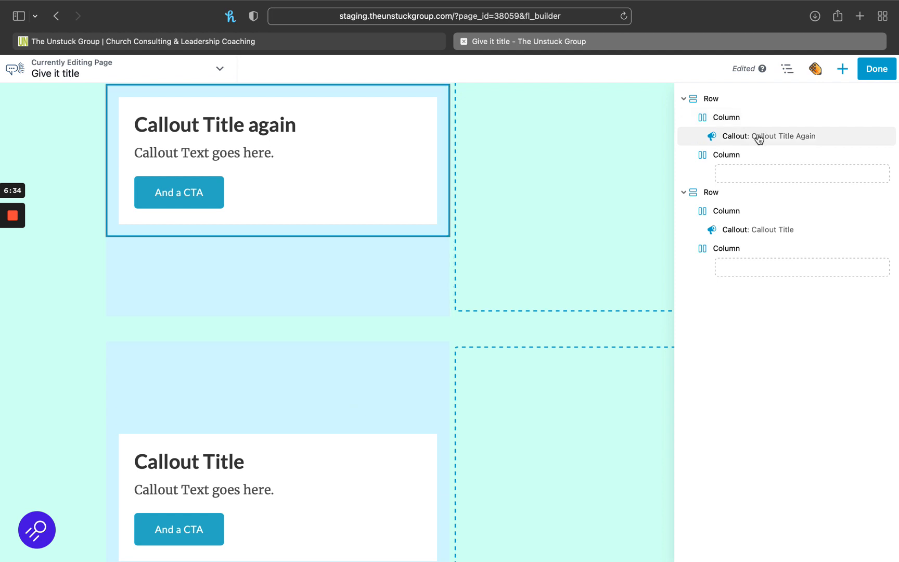
pyautogui.moveTo(744, 139); pyautogui.dragTo(722, 112)
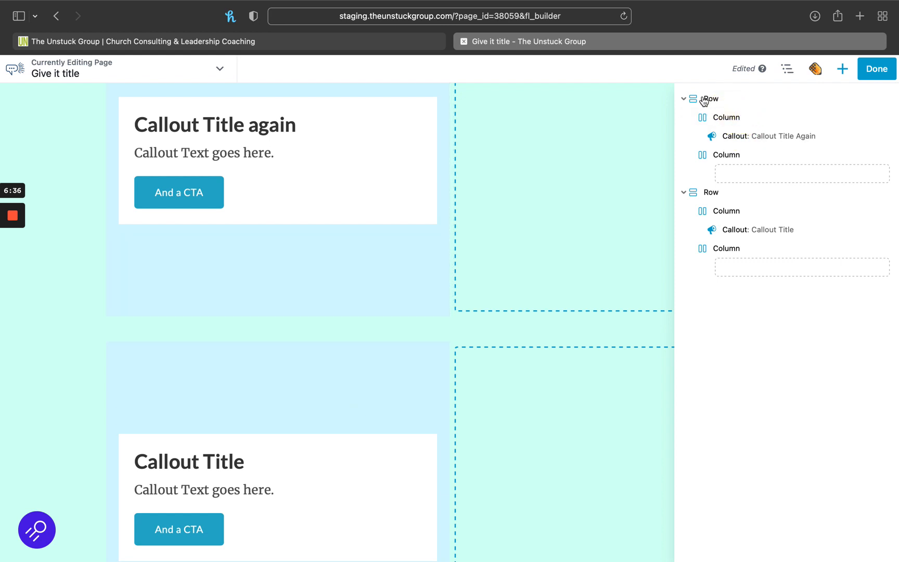
pyautogui.click(685, 99)
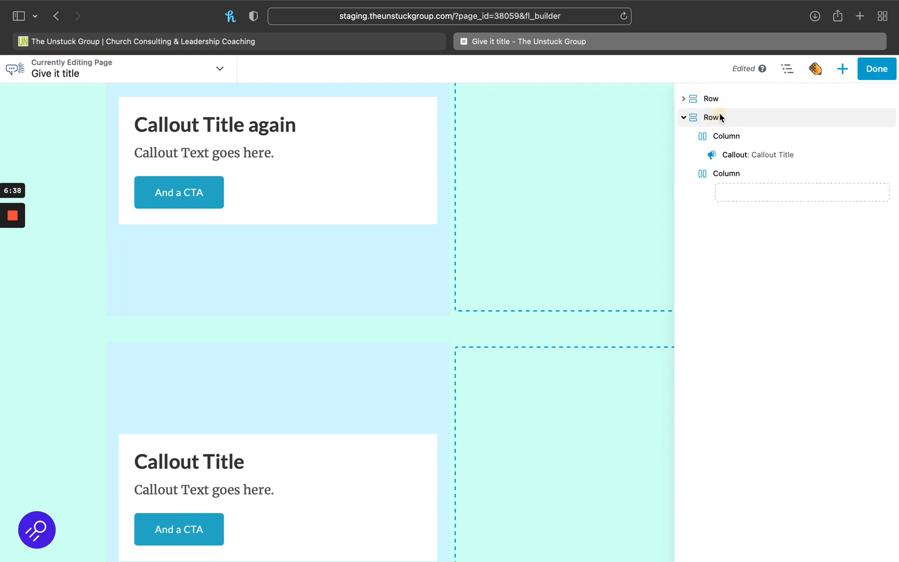
pyautogui.click(684, 99)
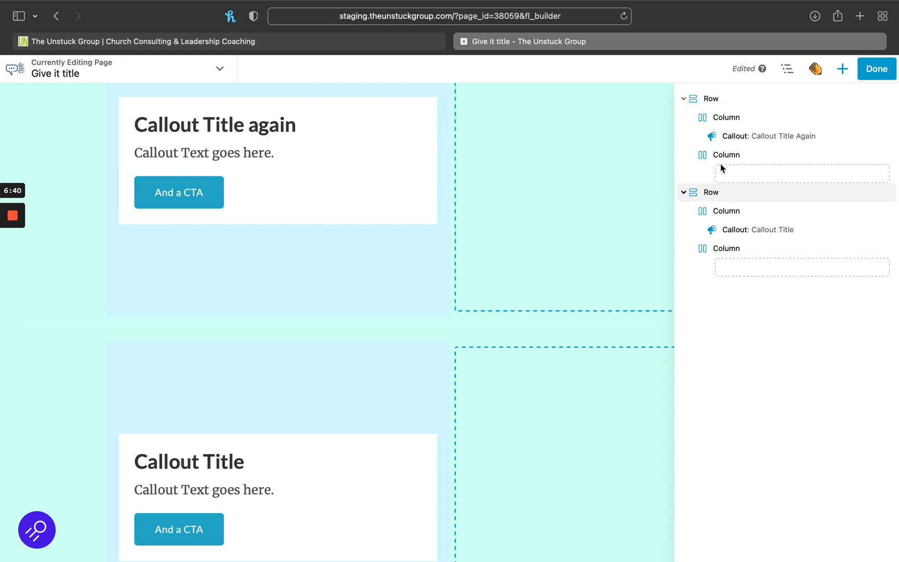
# - Delete the row containing the "Callout Title again" callout
pyautogui.scroll(2, 216, 258)
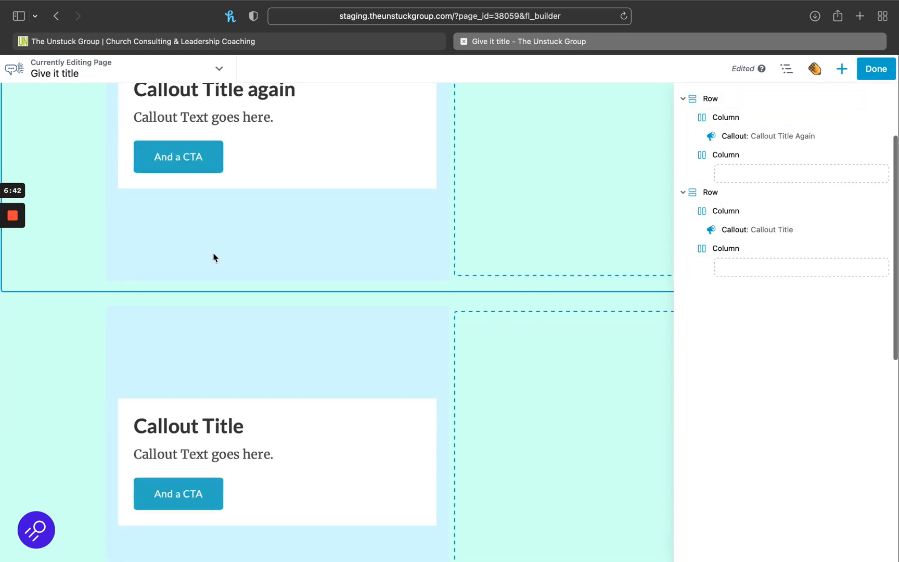
pyautogui.scroll(1, 215, 257)
pyautogui.click(94, 122)
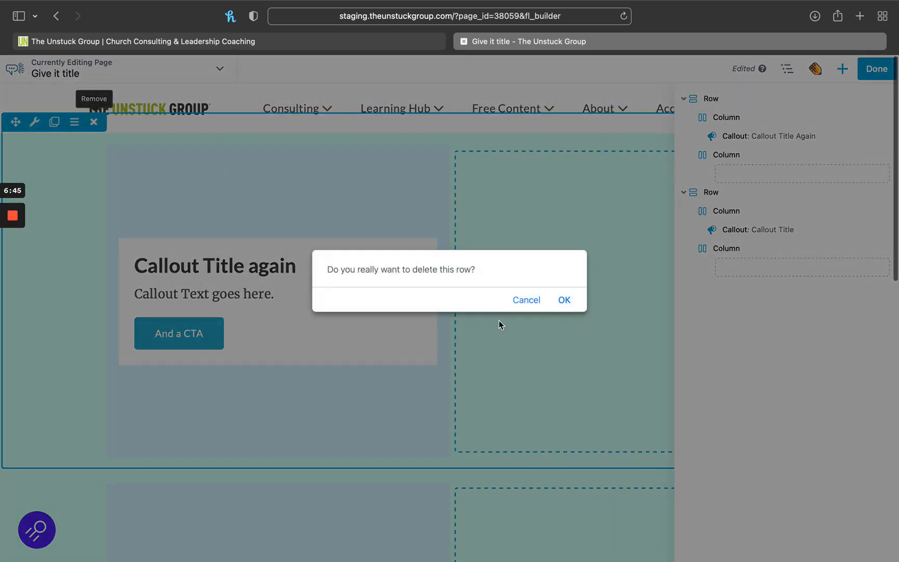
pyautogui.click(565, 301)
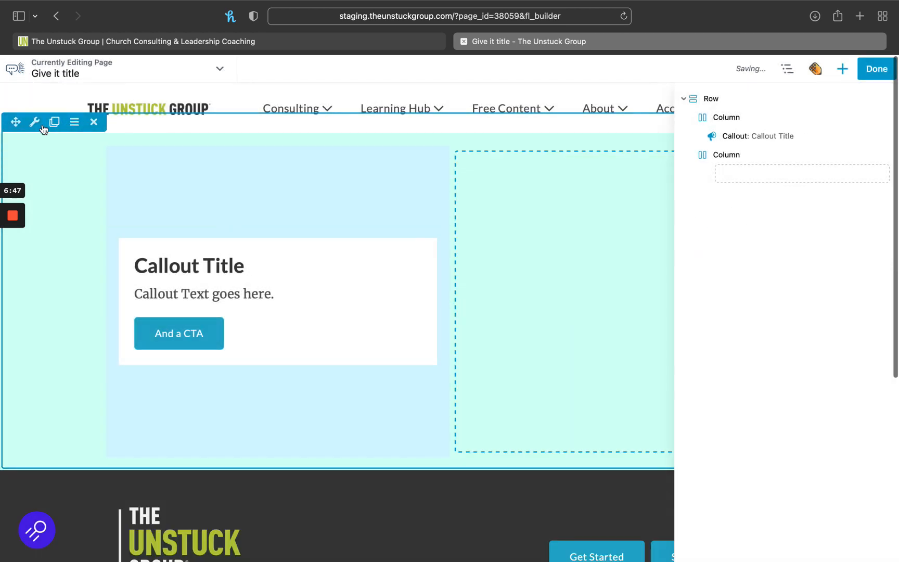
# - Open the settings of the remaining callout row and set its height to Full Height
pyautogui.click(35, 122)
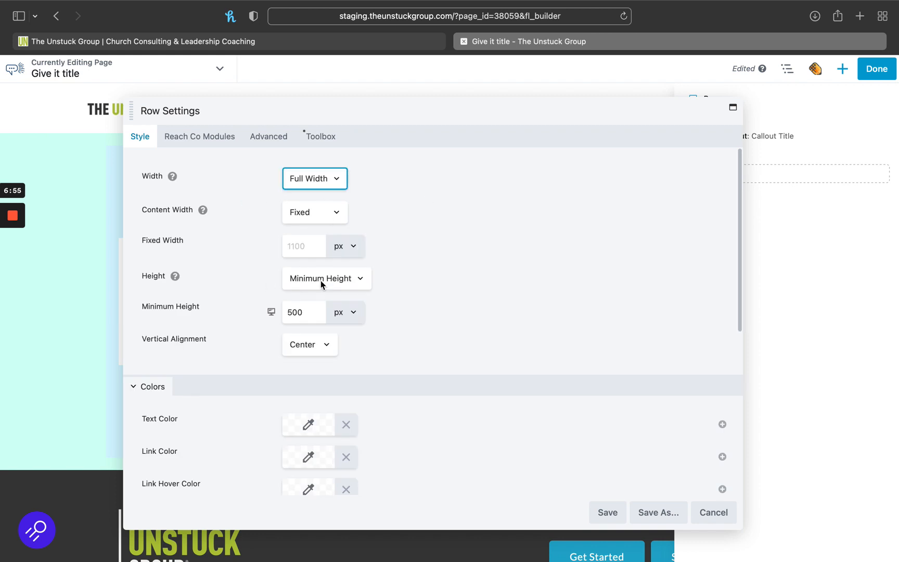
pyautogui.moveTo(208, 105); pyautogui.dragTo(382, 113)
pyautogui.click(512, 285)
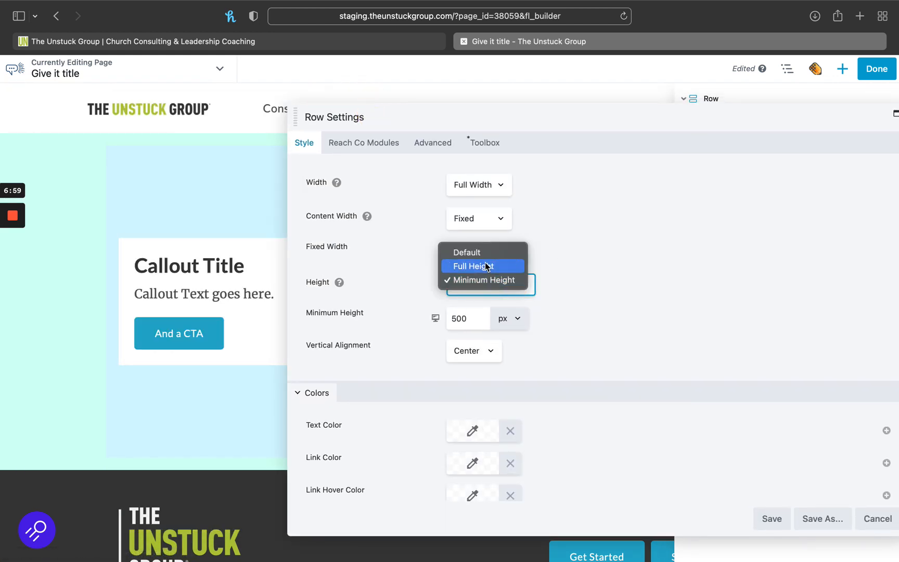
pyautogui.click(462, 271)
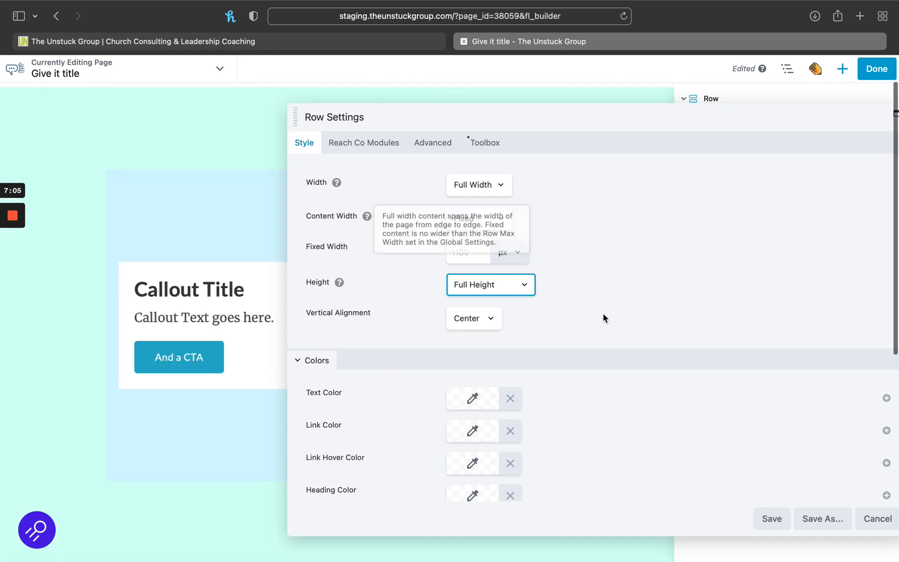
# - Change the row's height option to Minimum Height with a value of 500 px
pyautogui.click(508, 287)
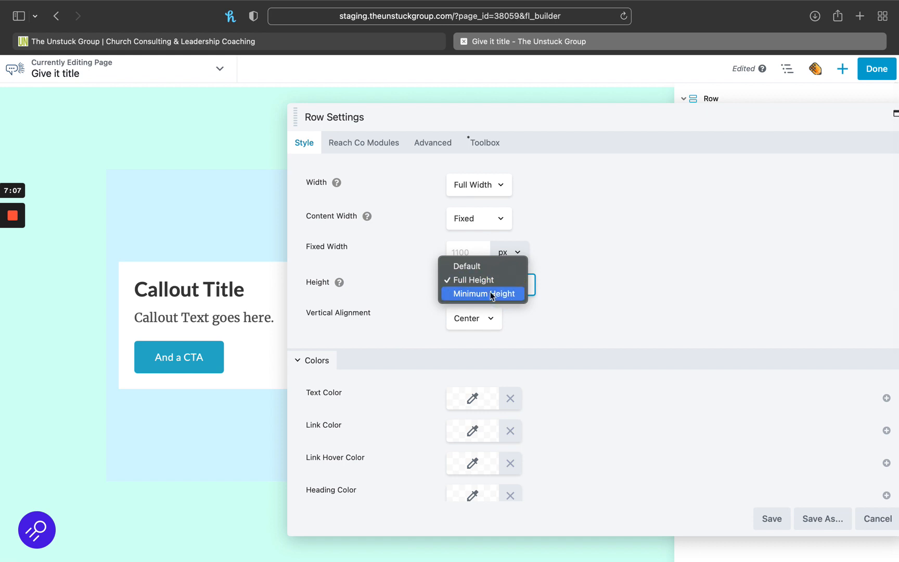
pyautogui.click(492, 294)
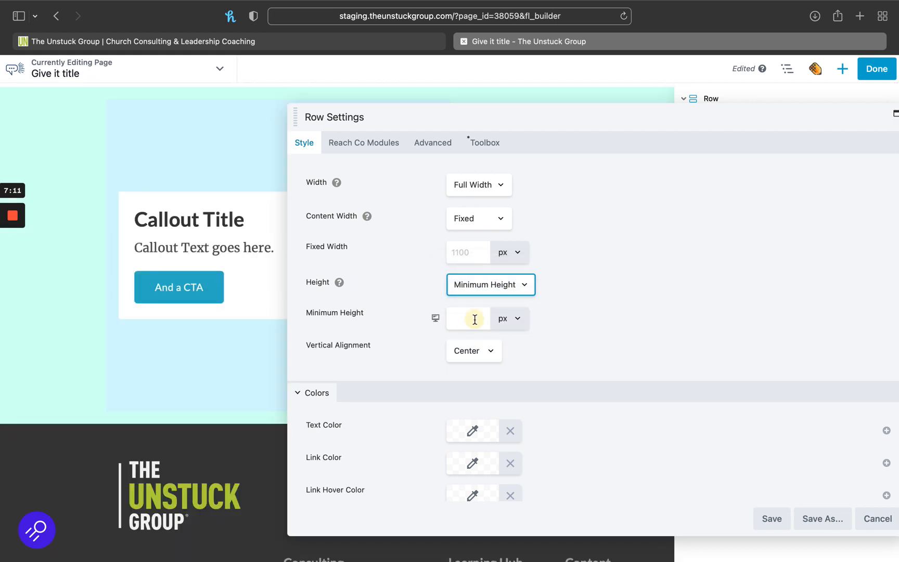
pyautogui.click(474, 318)
pyautogui.write('500')
pyautogui.click(564, 290)
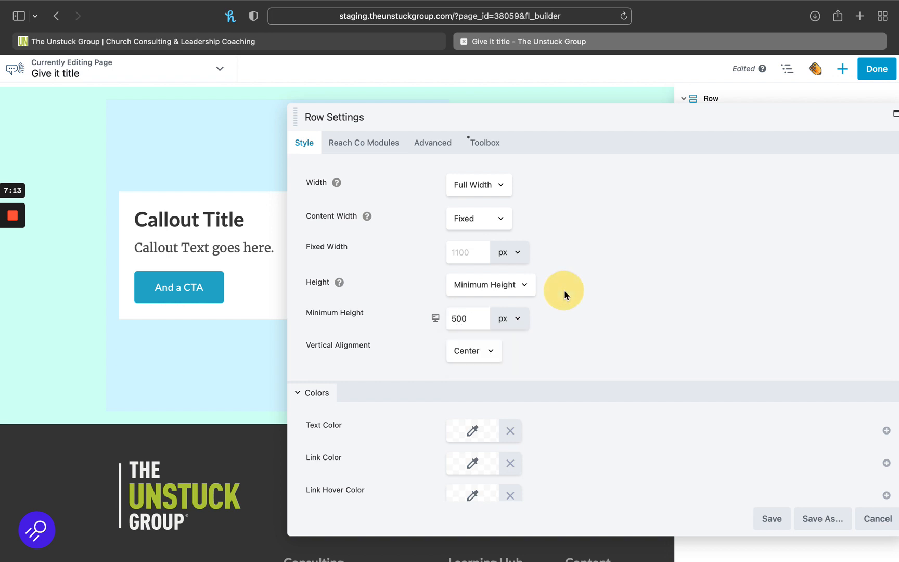
# - Set the row's minimum height to 100 vh
pyautogui.click(515, 319)
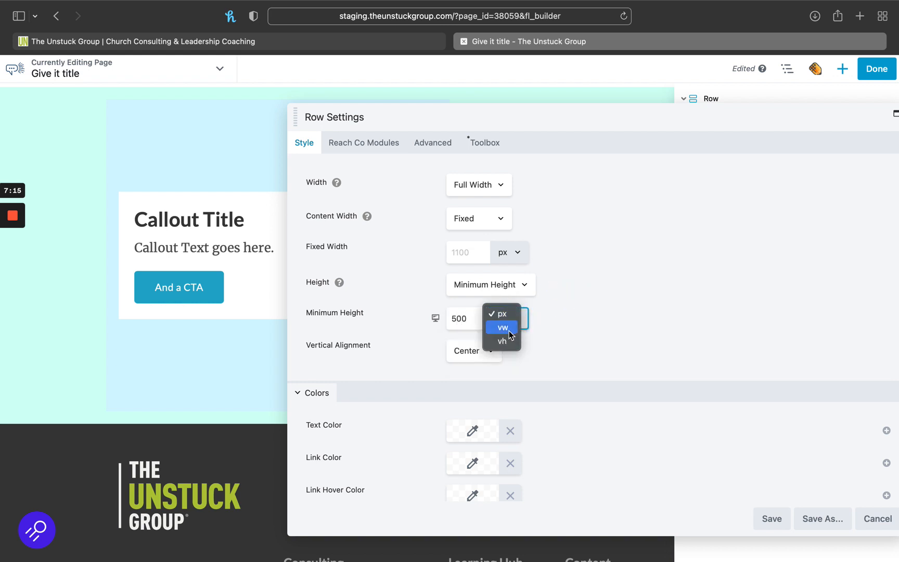
pyautogui.click(591, 332)
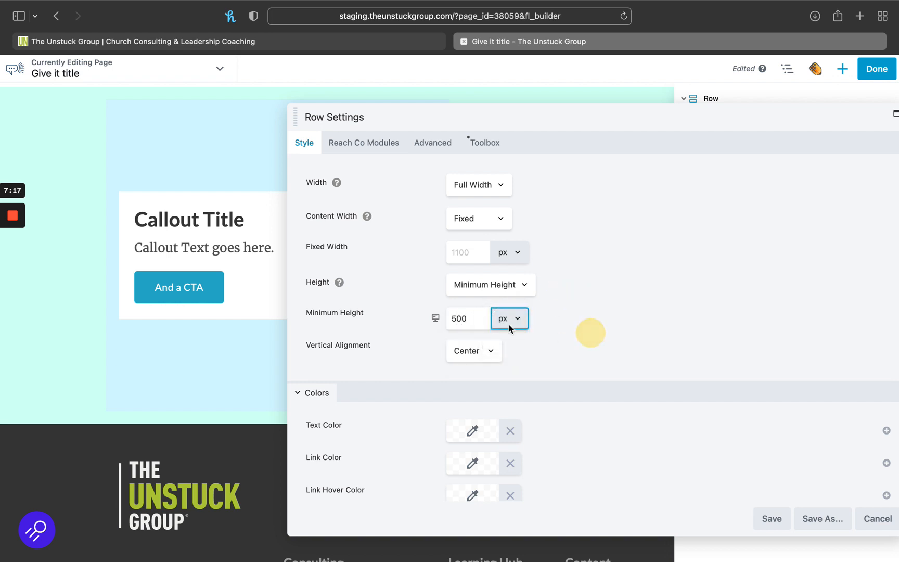
pyautogui.doubleClick(458, 318)
pyautogui.write('100')
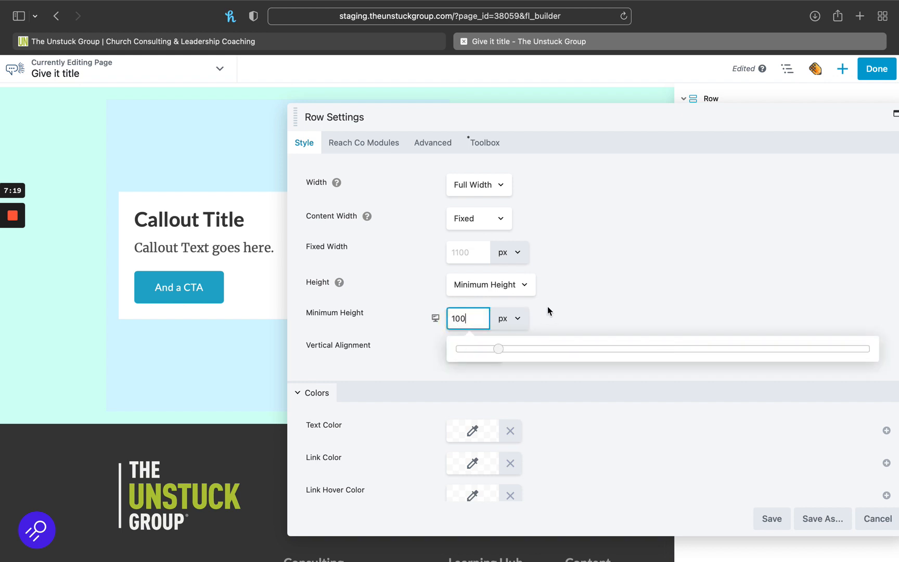
pyautogui.click(518, 319)
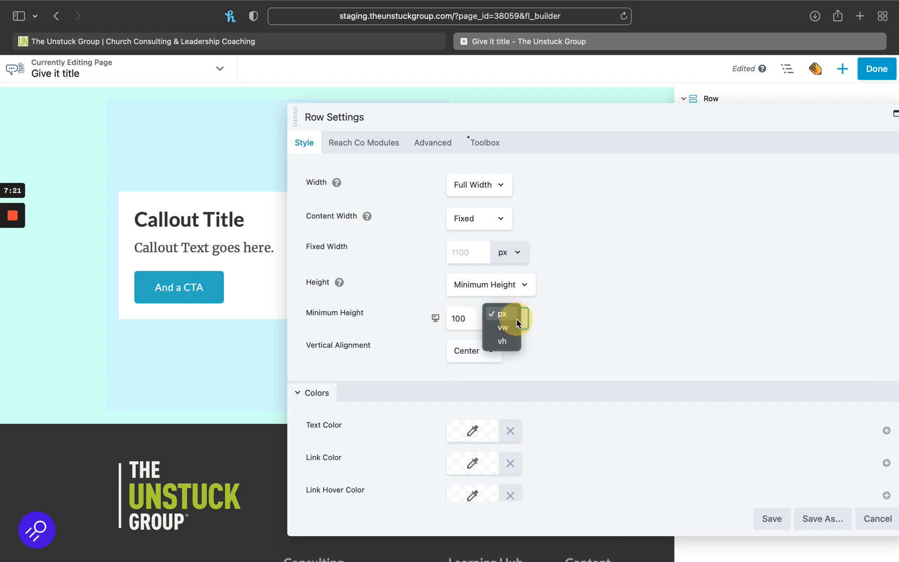
pyautogui.click(503, 340)
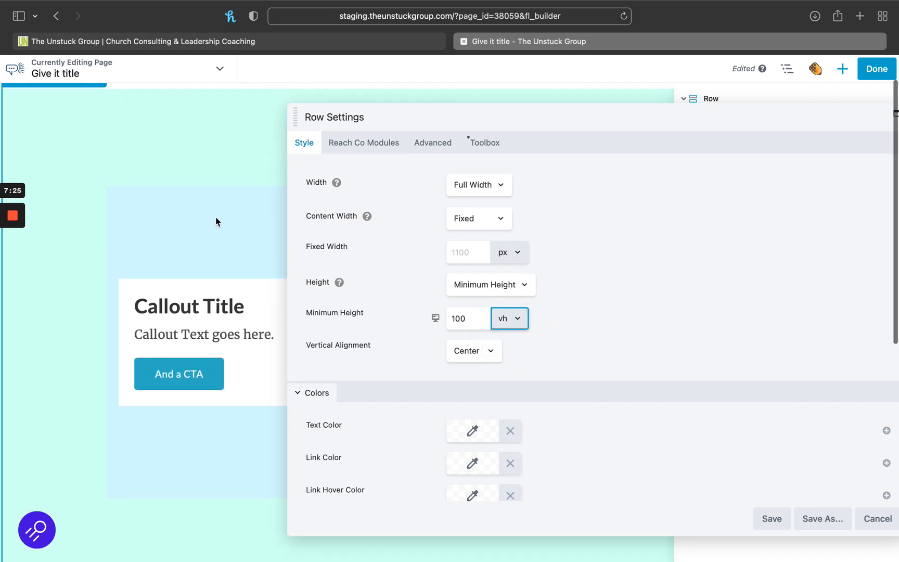
# - Try the Top and Bottom vertical alignments for the row, and set it back to Center
pyautogui.scroll(-3, 581, 354)
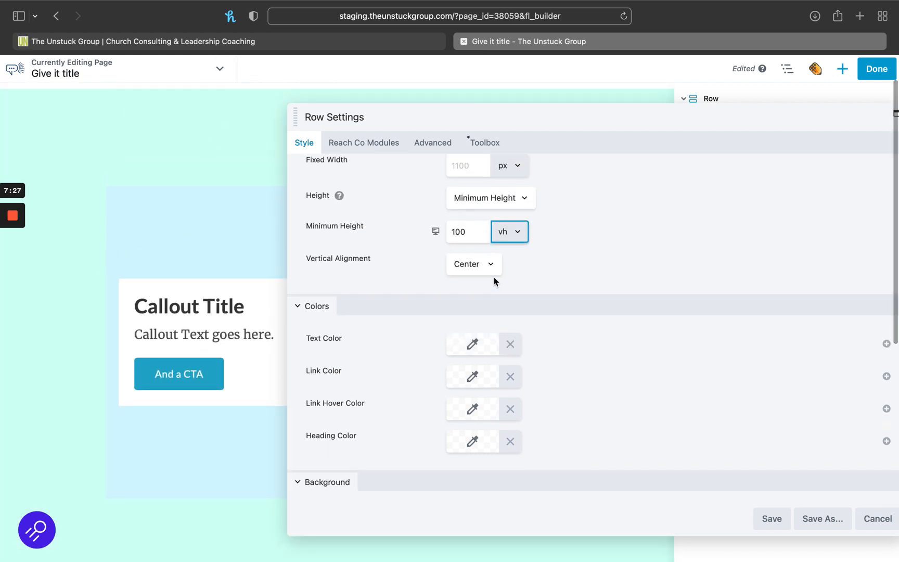
pyautogui.click(481, 269)
pyautogui.click(468, 249)
pyautogui.click(486, 262)
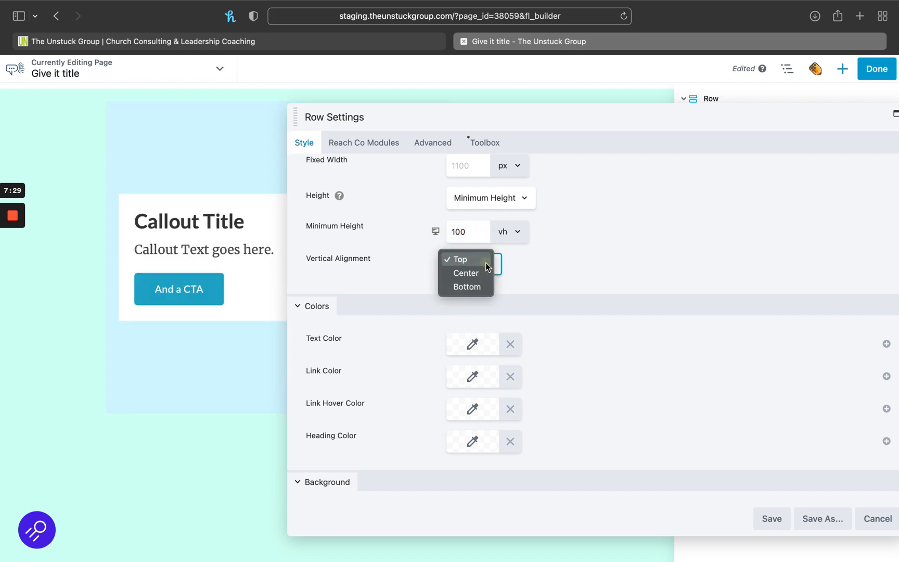
pyautogui.click(482, 284)
pyautogui.click(471, 256)
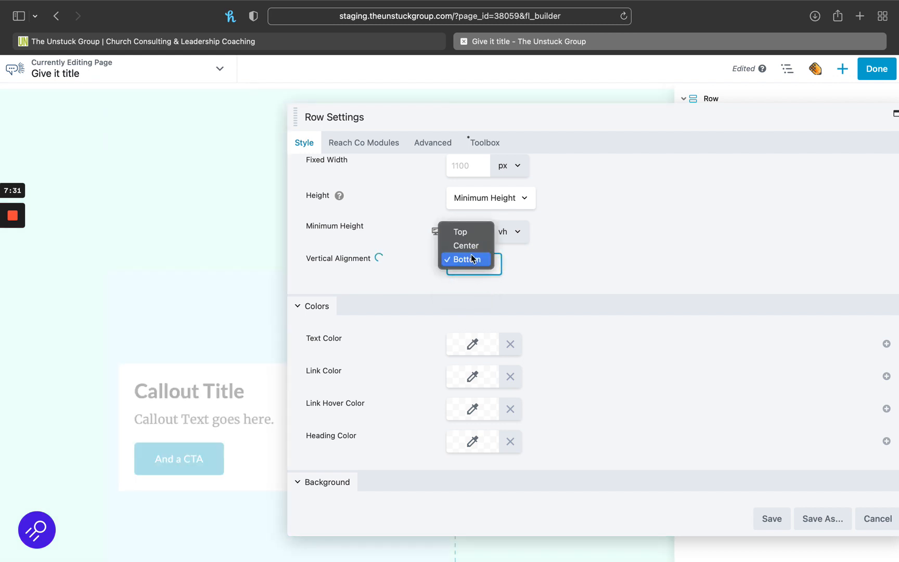
pyautogui.click(471, 247)
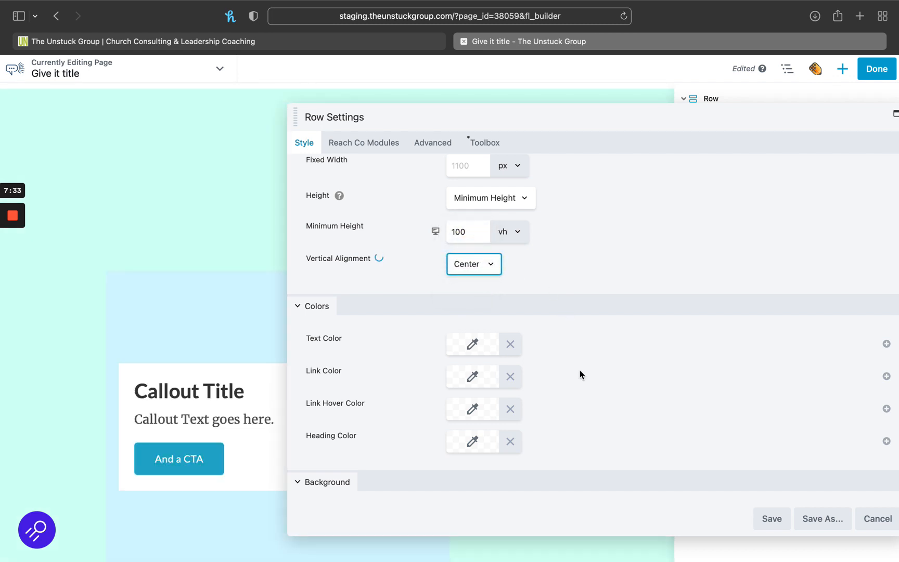
# - Look through the row's text and background color settings and the available background types
pyautogui.scroll(-2, 579, 373)
pyautogui.scroll(-2, 580, 370)
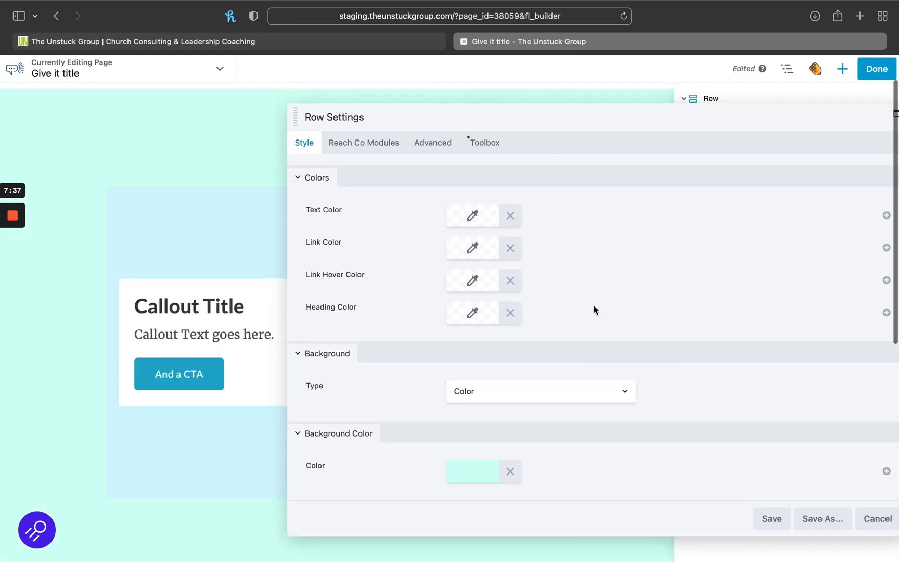
pyautogui.scroll(-2, 632, 300)
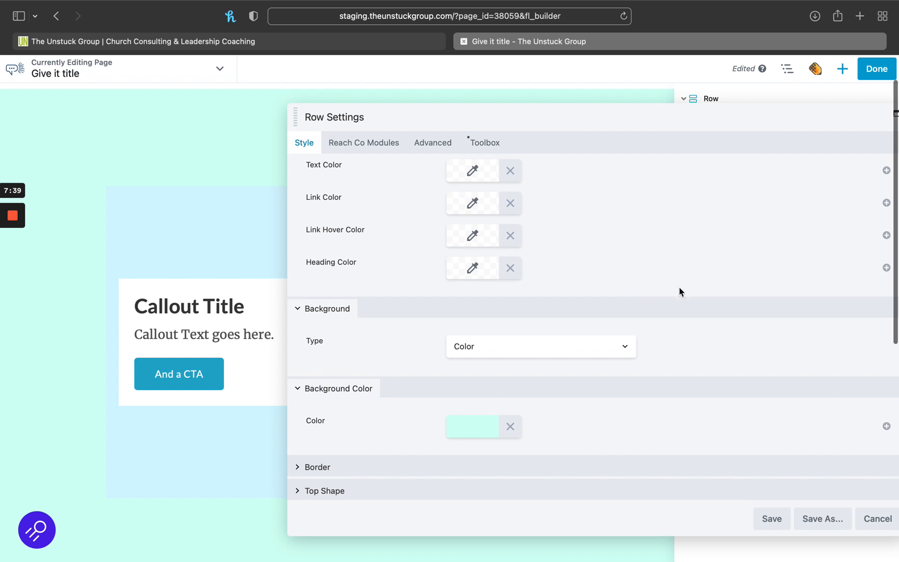
pyautogui.scroll(-2, 676, 337)
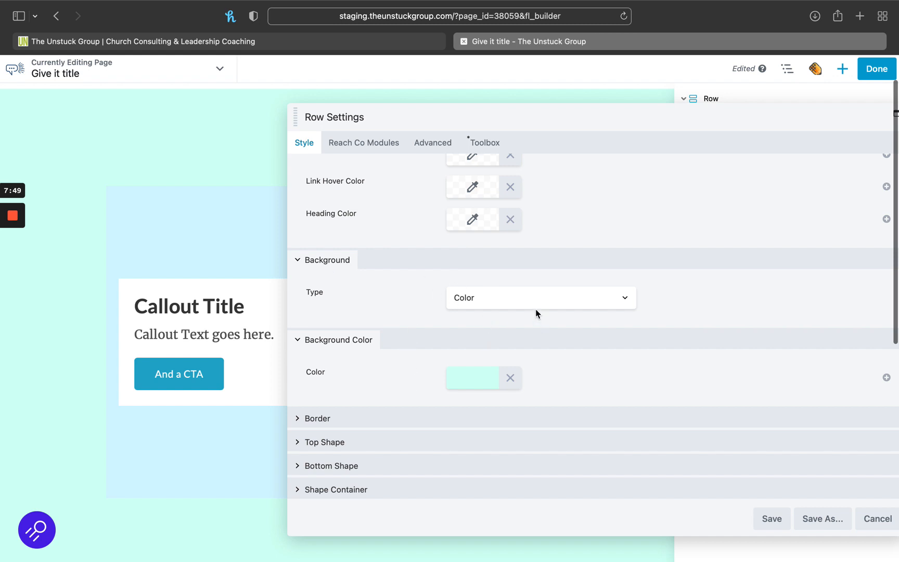
pyautogui.click(515, 305)
pyautogui.click(411, 292)
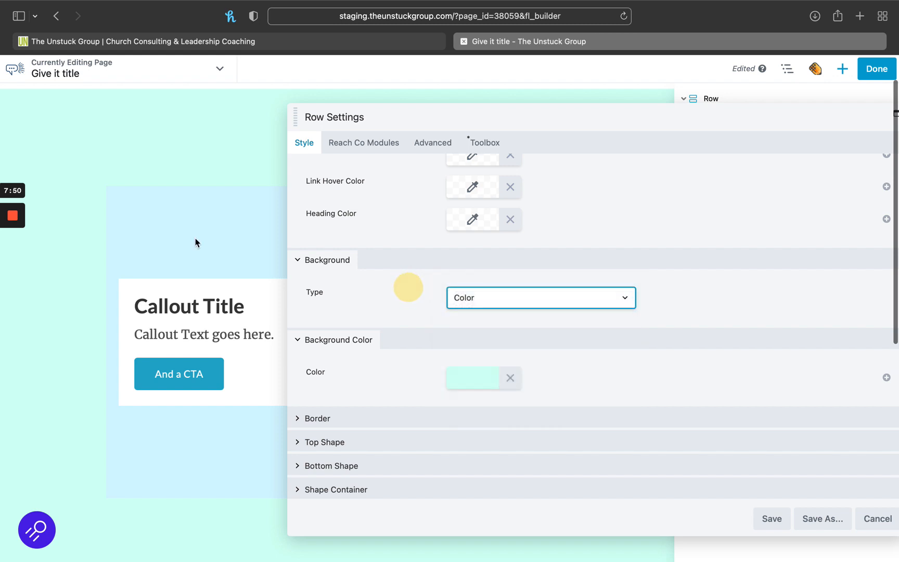
pyautogui.click(520, 297)
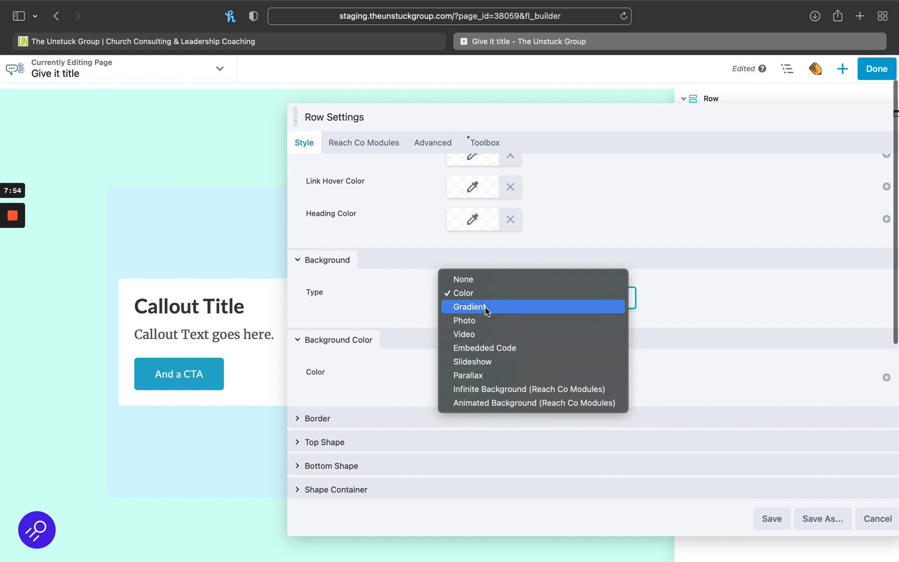
pyautogui.click(481, 320)
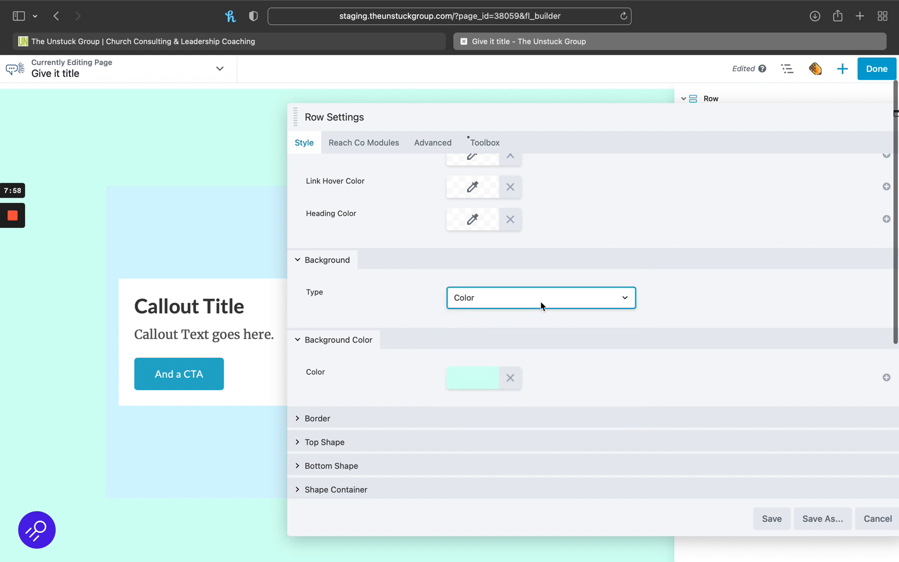
pyautogui.scroll(2, 667, 292)
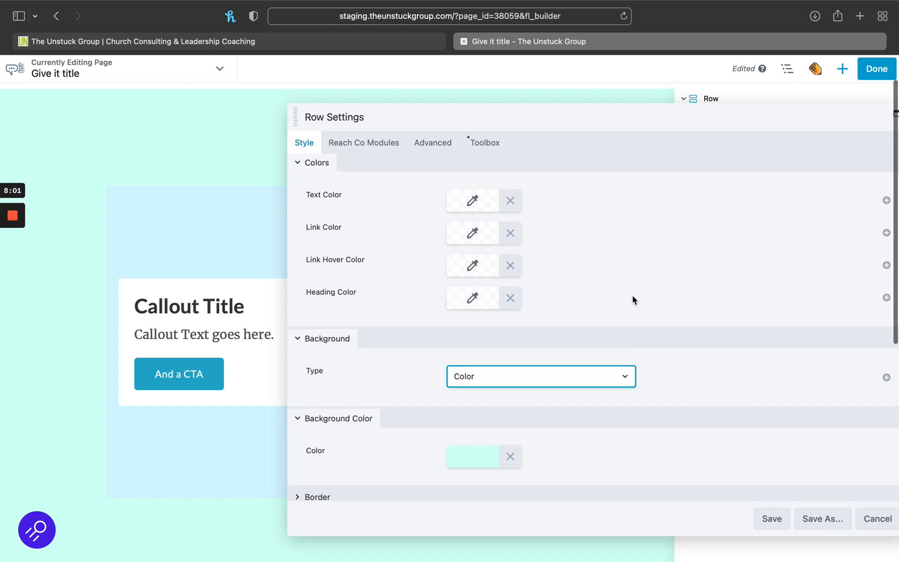
pyautogui.scroll(-3, 632, 297)
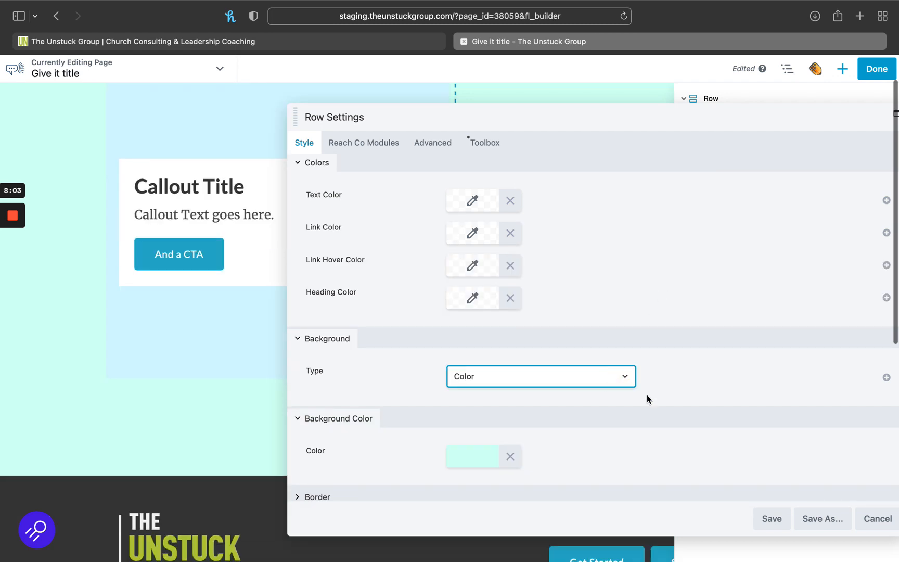
# - Change the row's background type to Photo and choose andy-stanley-interview-tony-morgan.png from the media library
pyautogui.scroll(3, 647, 394)
pyautogui.click(578, 379)
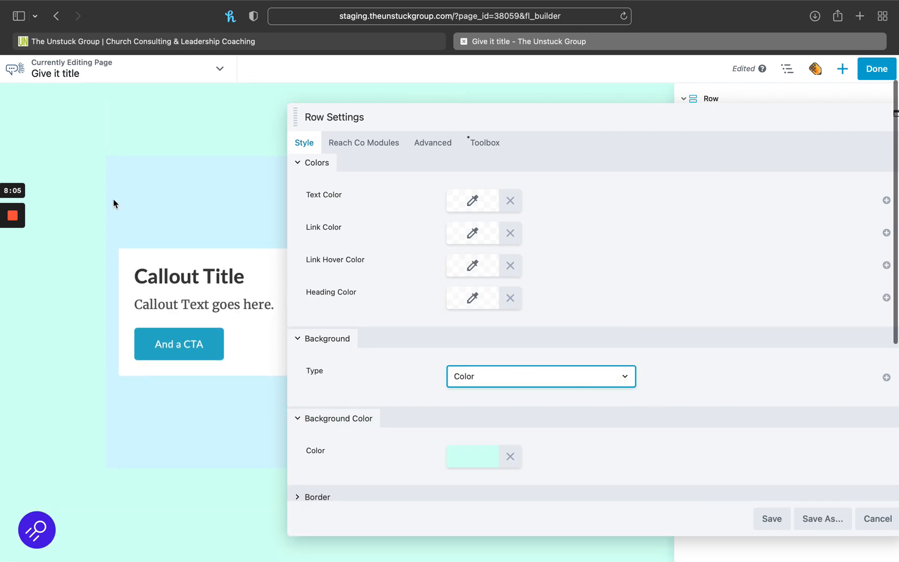
pyautogui.click(13, 267)
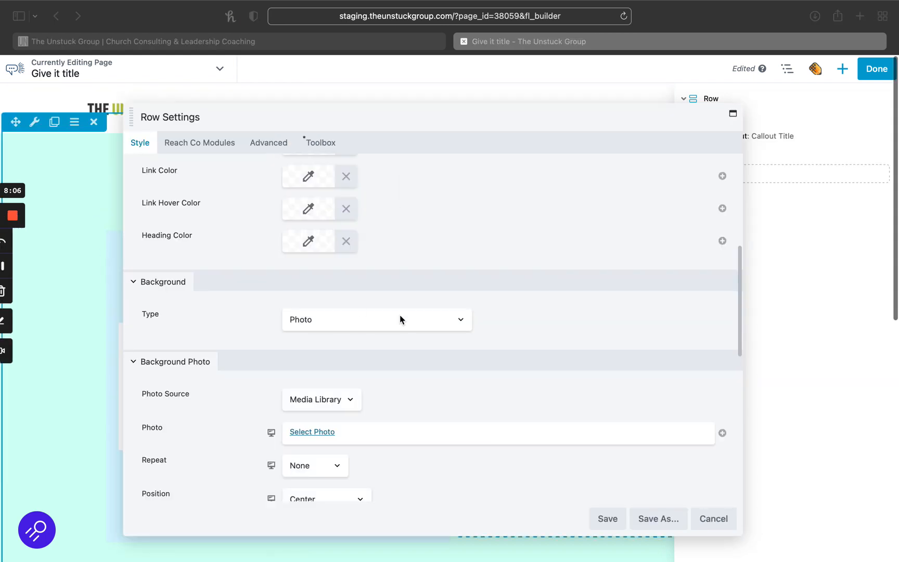
pyautogui.scroll(-1, 412, 355)
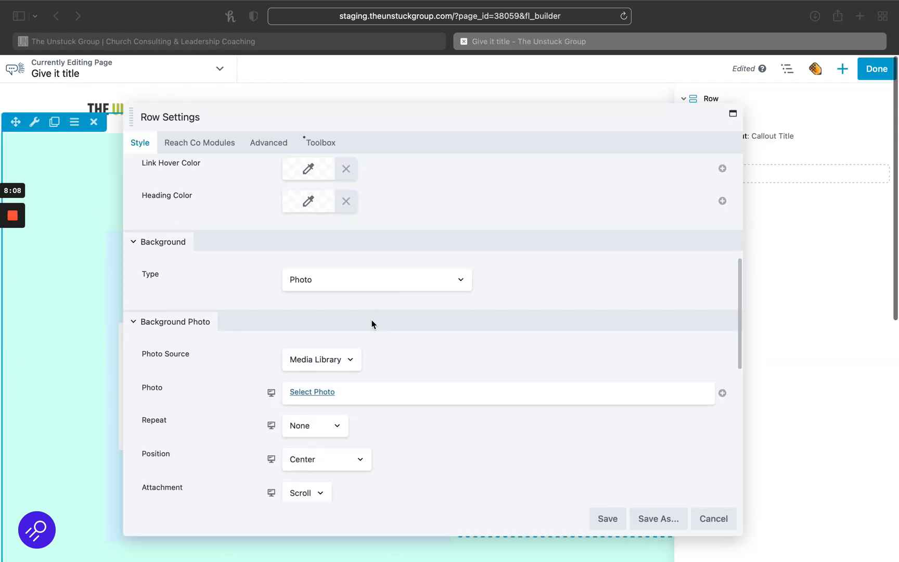
pyautogui.scroll(-2, 392, 360)
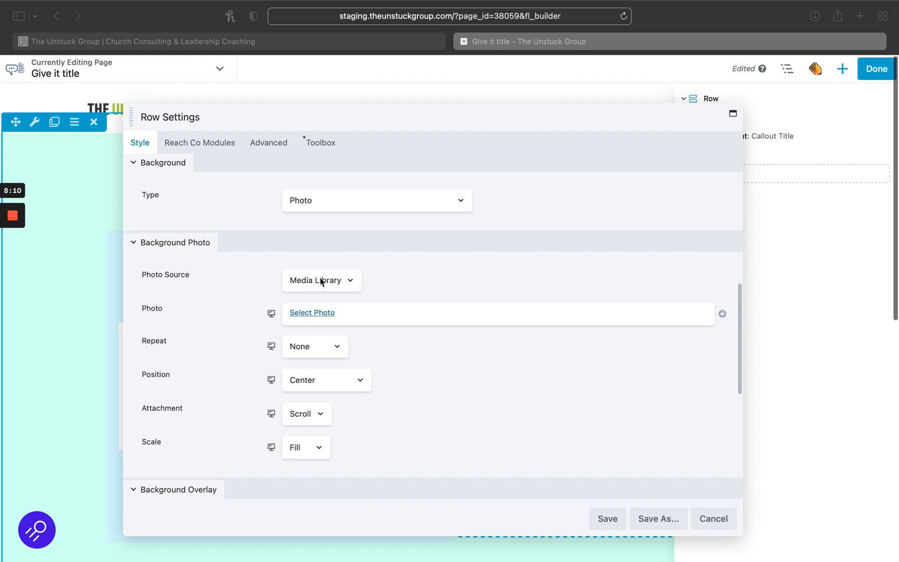
pyautogui.click(312, 313)
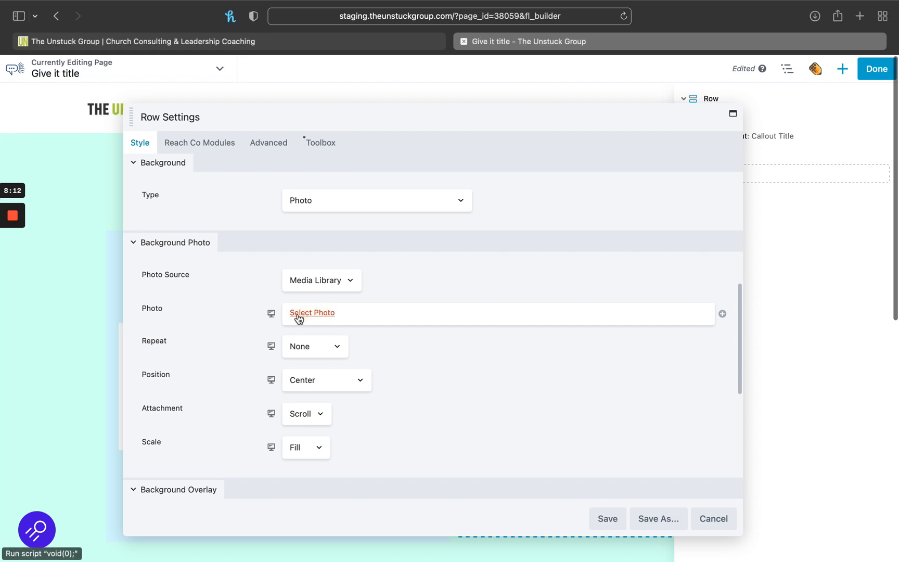
pyautogui.click(298, 316)
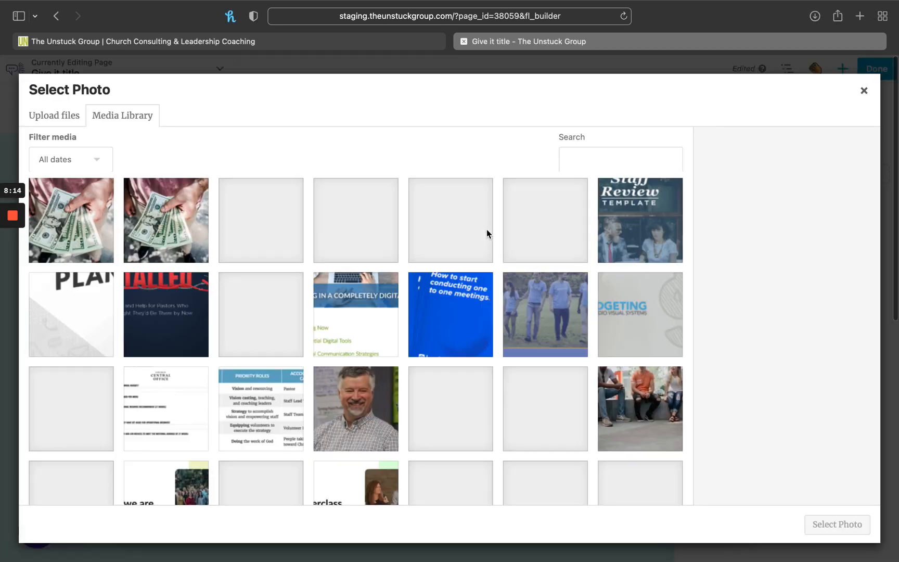
pyautogui.click(357, 213)
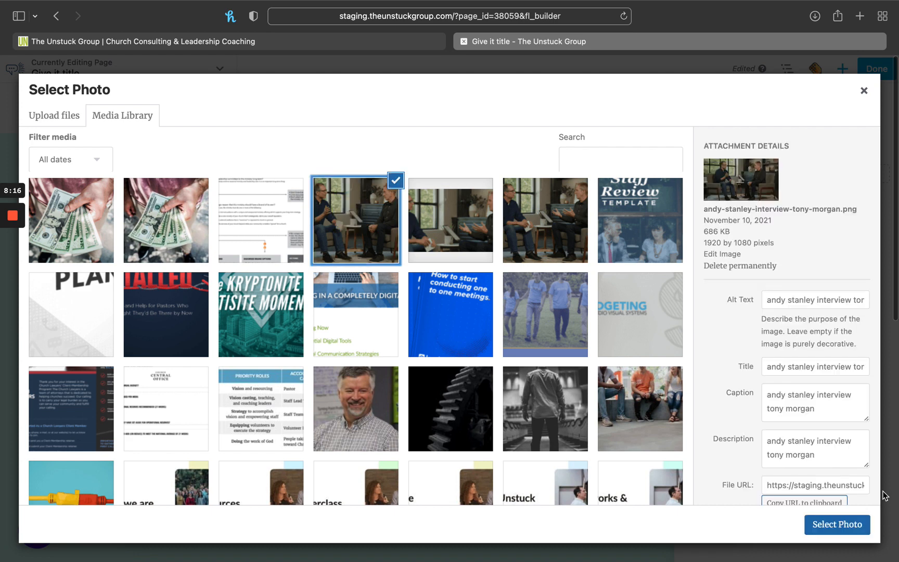
pyautogui.click(826, 525)
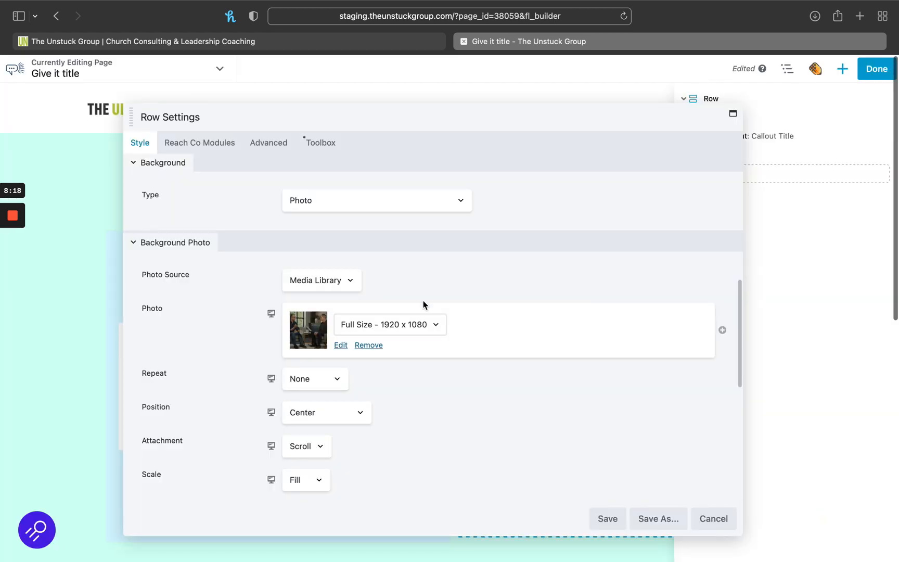
# - Give the row's background photo an overlay in the preset color #f3f2f1 at 0.76 opacity and save the row settings
pyautogui.scroll(-2, 453, 306)
pyautogui.scroll(-2, 452, 303)
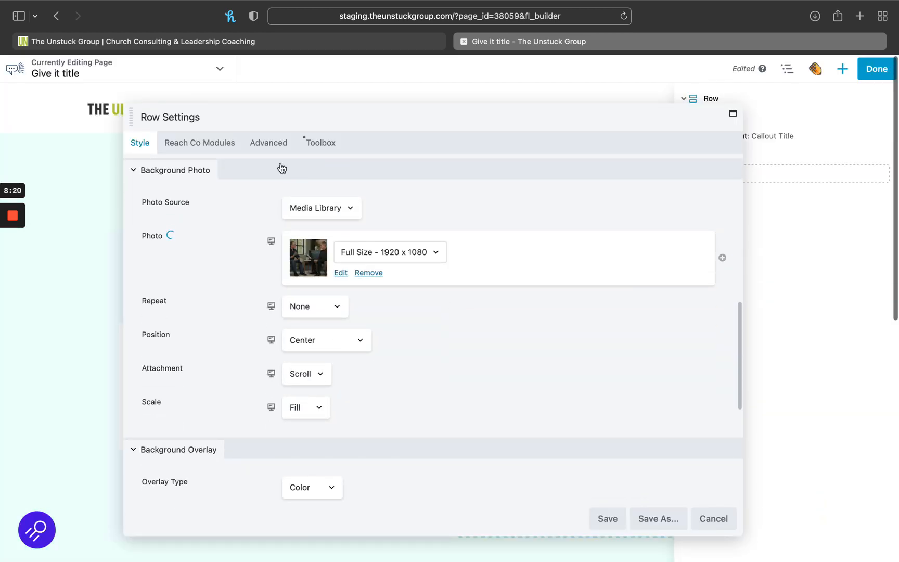
pyautogui.moveTo(366, 133); pyautogui.dragTo(274, 139)
pyautogui.scroll(-3, 526, 338)
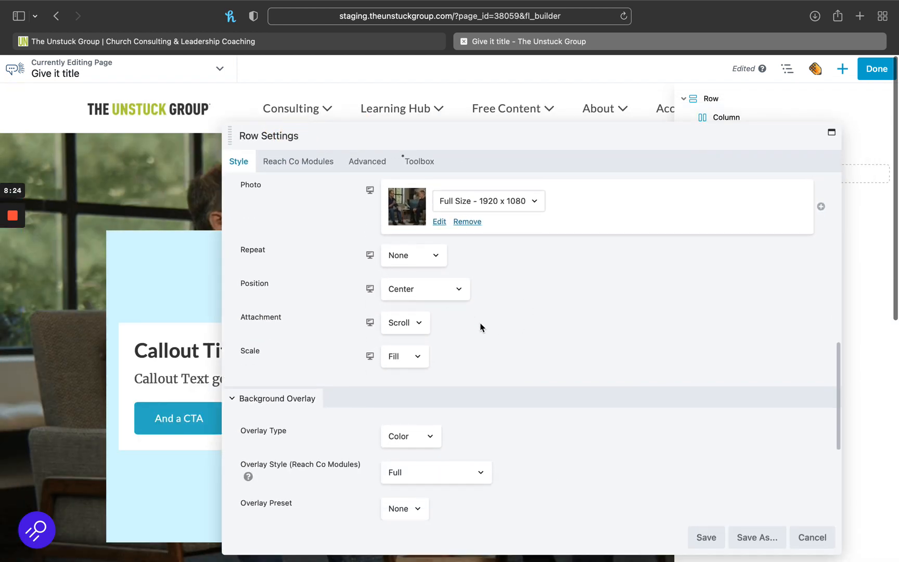
pyautogui.scroll(-2, 480, 326)
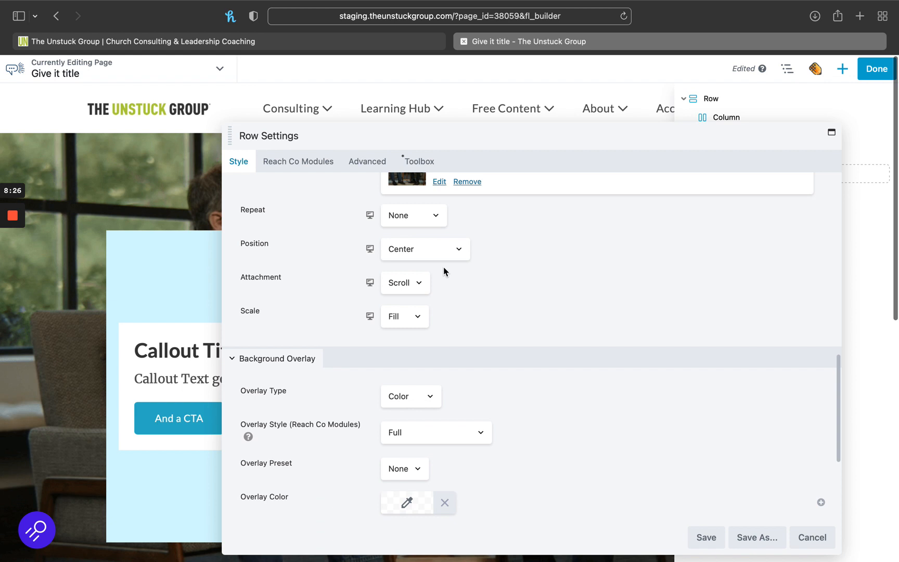
pyautogui.scroll(-5, 452, 294)
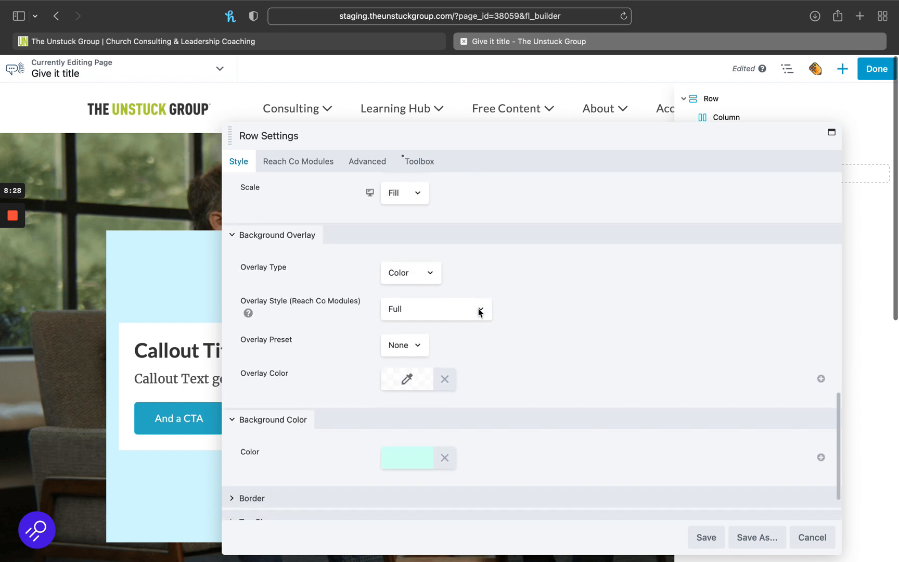
pyautogui.scroll(-2, 437, 347)
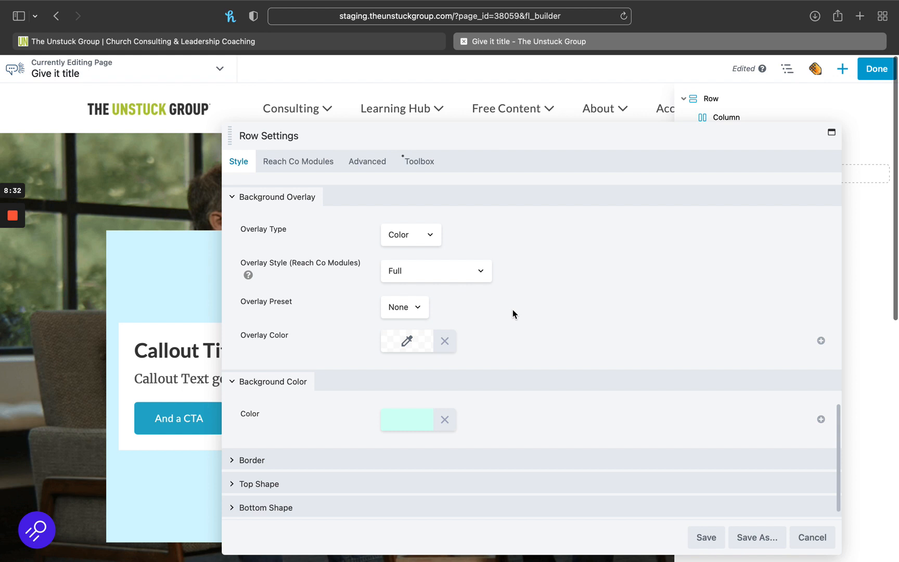
pyautogui.click(408, 341)
pyautogui.click(513, 531)
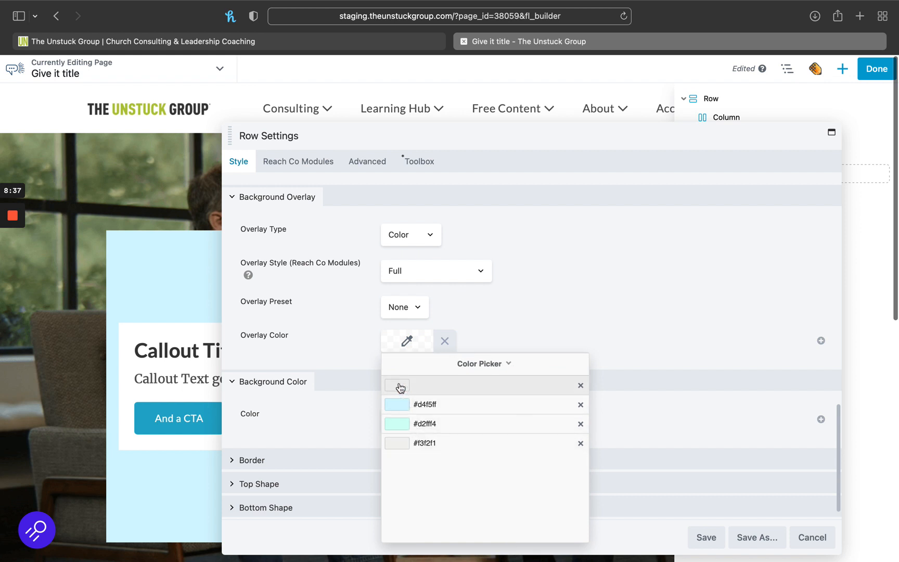
pyautogui.click(405, 443)
pyautogui.moveTo(574, 382)
pyautogui.mouseDown()
pyautogui.moveTo(579, 414)
pyautogui.moveTo(576, 394)
pyautogui.mouseUp()
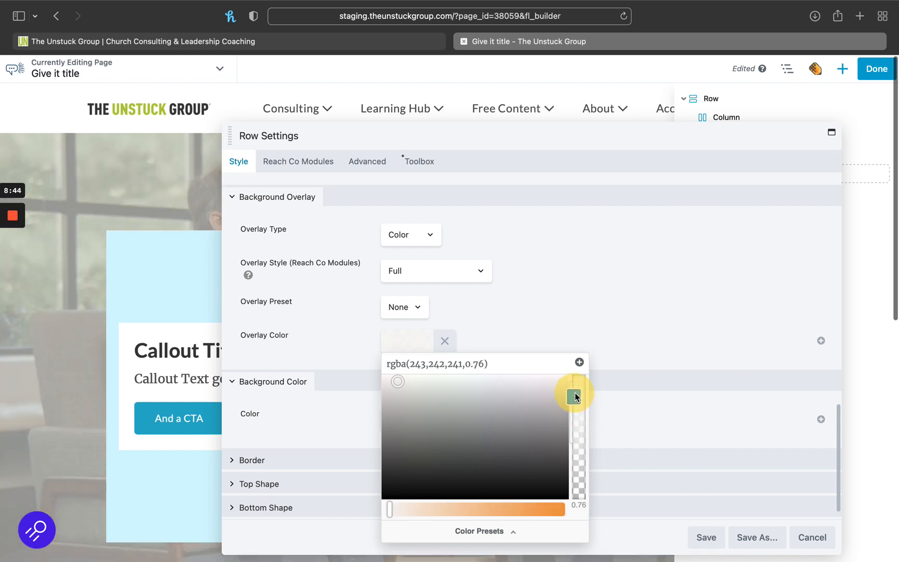
pyautogui.click(533, 330)
pyautogui.scroll(-2, 324, 403)
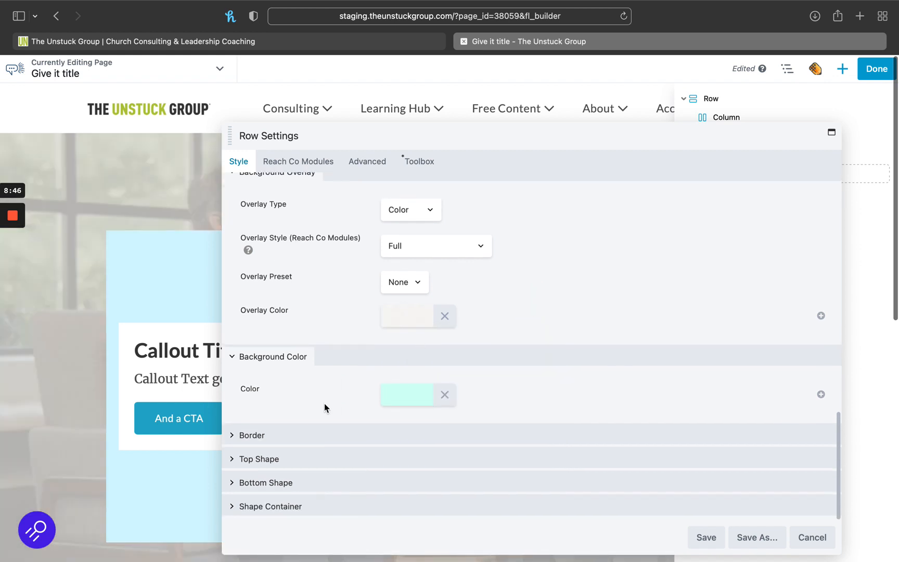
pyautogui.click(707, 535)
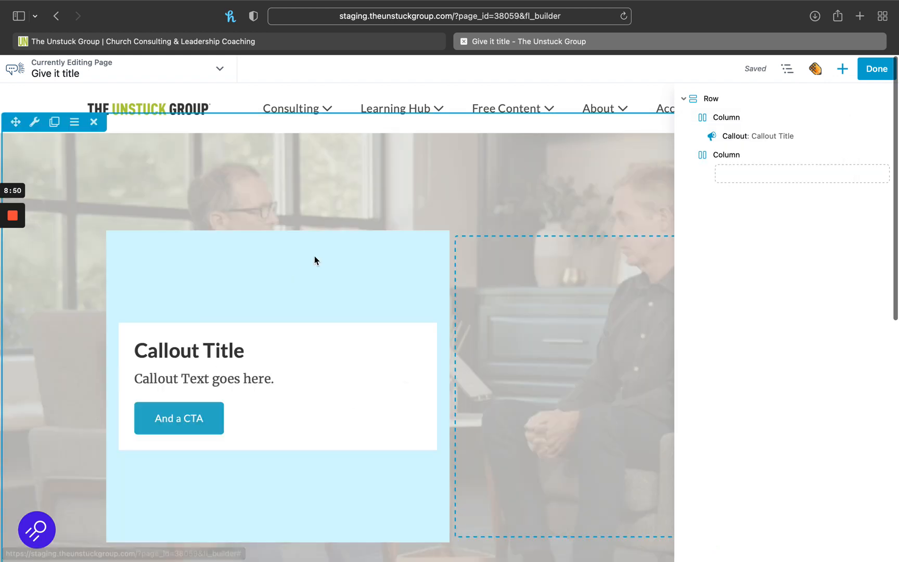
# - Duplicate the column that contains the callout
pyautogui.scroll(-1, 220, 272)
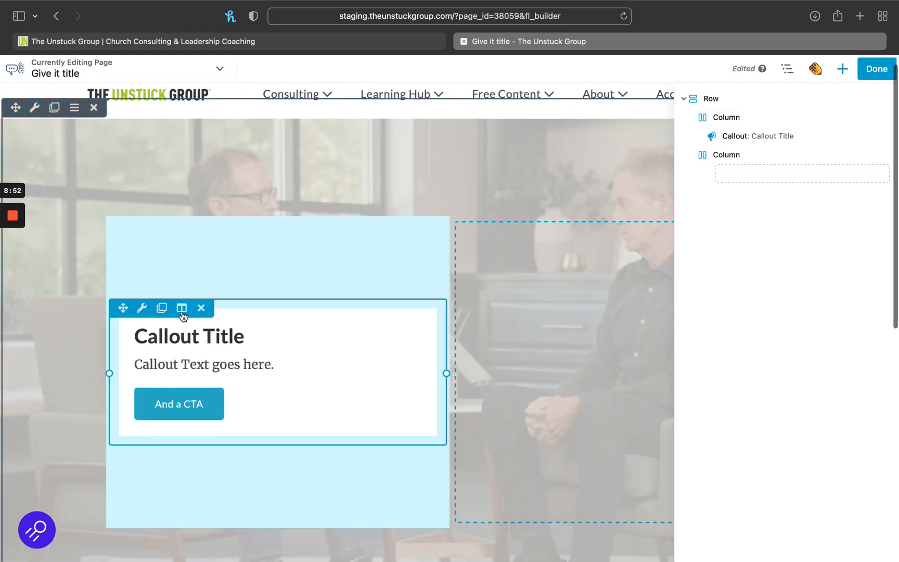
pyautogui.click(182, 312)
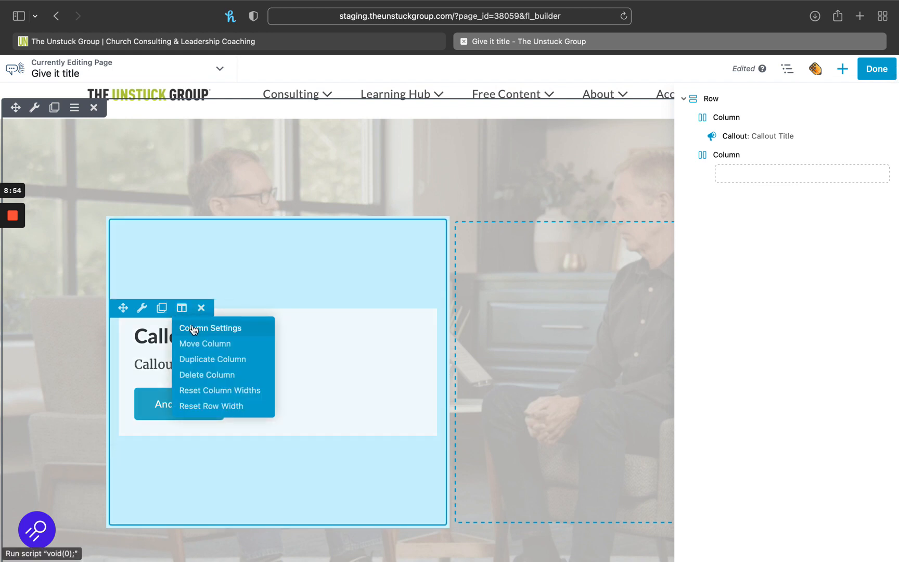
pyautogui.click(213, 359)
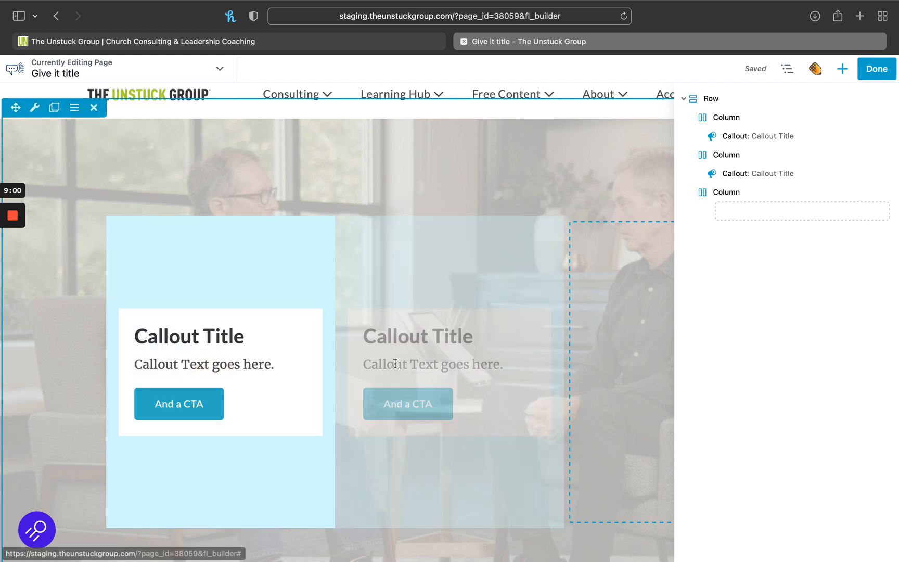
# - Delete the duplicated callout column and confirm the deletion
pyautogui.click(410, 308)
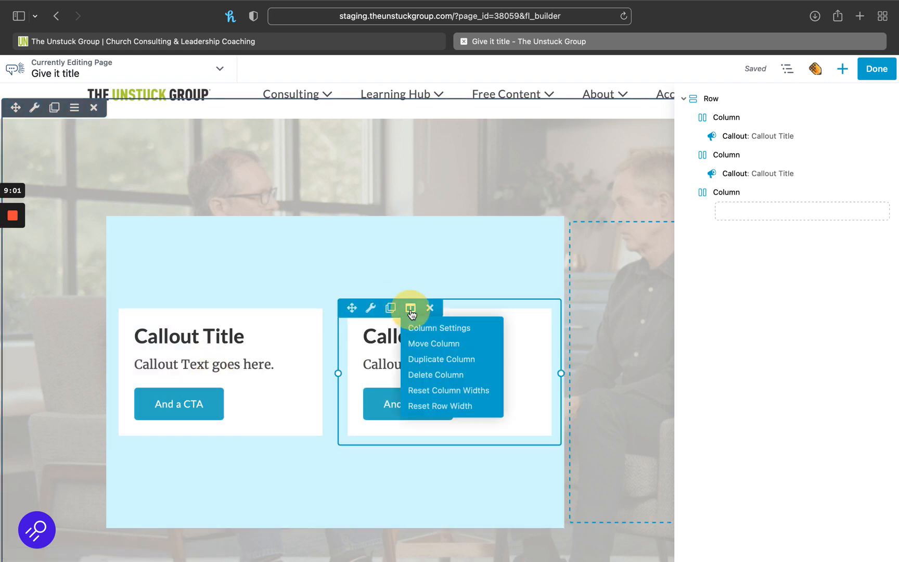
pyautogui.click(439, 375)
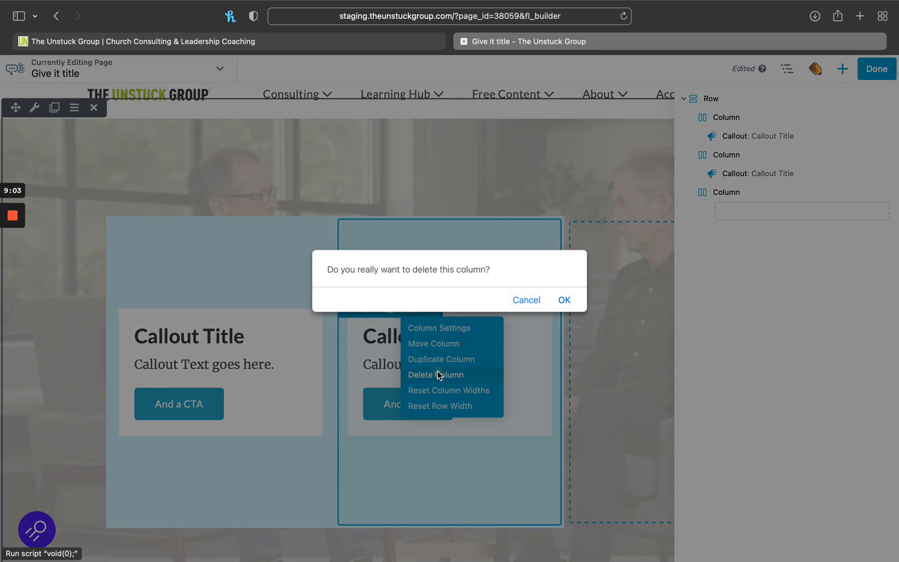
pyautogui.click(566, 302)
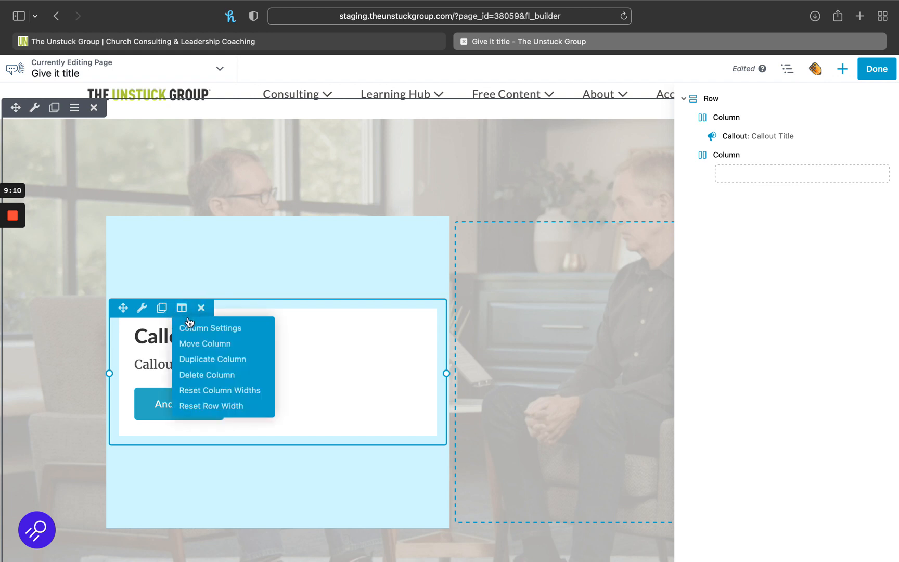
# - Change the callout column's background type to Photo and choose the second hands-holding-cash picture from the media library
pyautogui.click(187, 325)
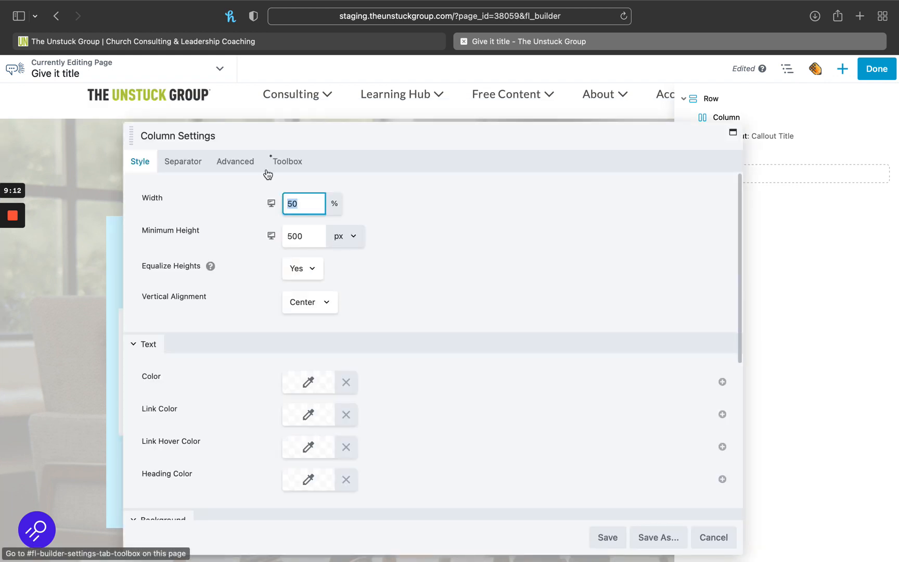
pyautogui.scroll(-3, 253, 356)
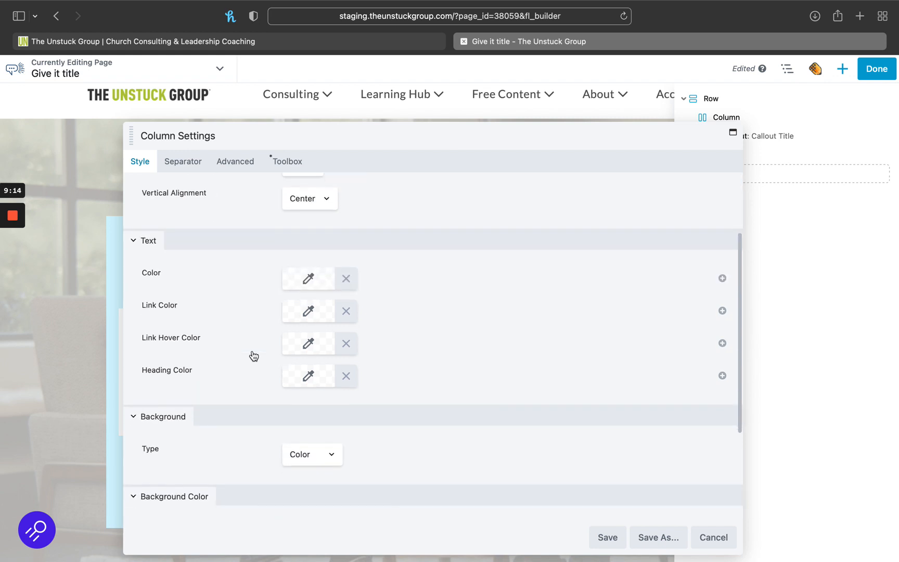
pyautogui.scroll(-3, 247, 294)
pyautogui.click(312, 326)
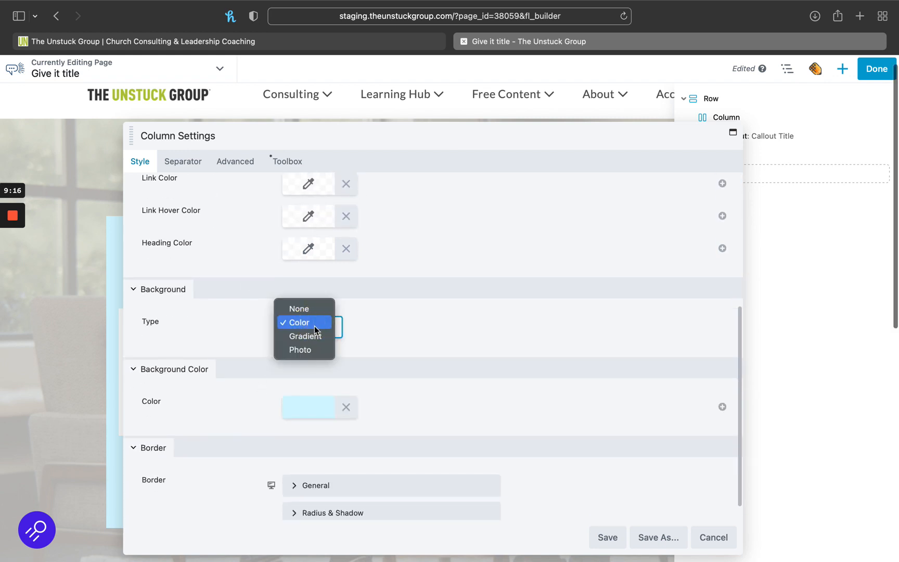
pyautogui.click(338, 348)
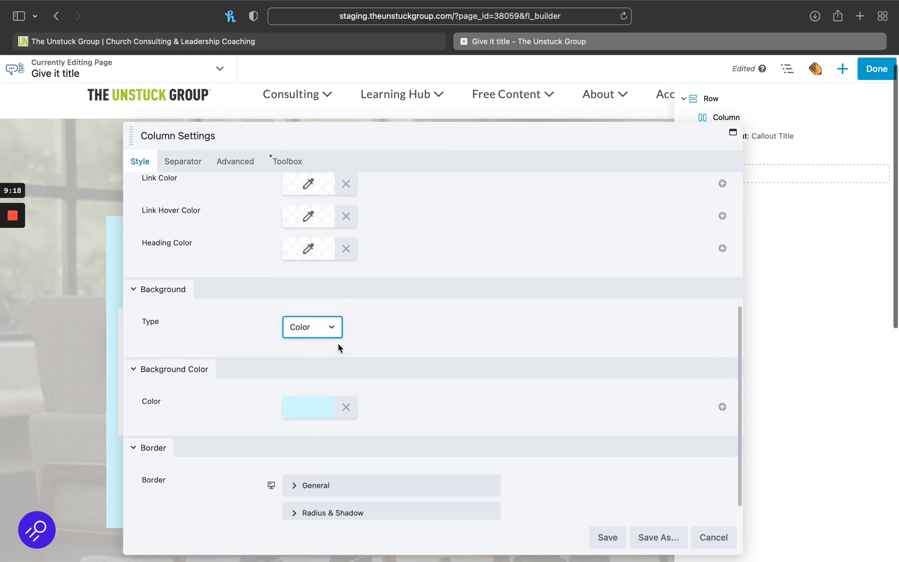
pyautogui.scroll(-3, 419, 344)
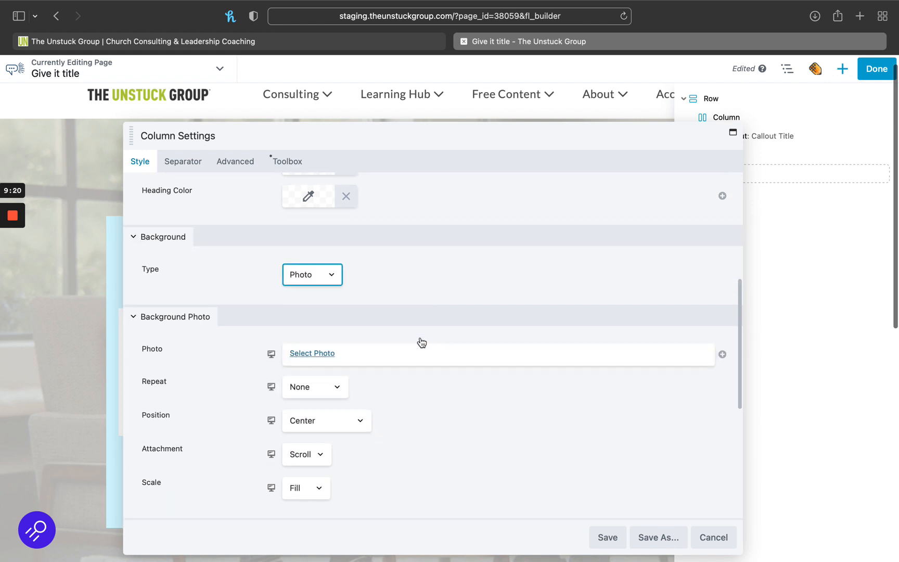
pyautogui.click(314, 355)
pyautogui.click(359, 206)
pyautogui.click(130, 208)
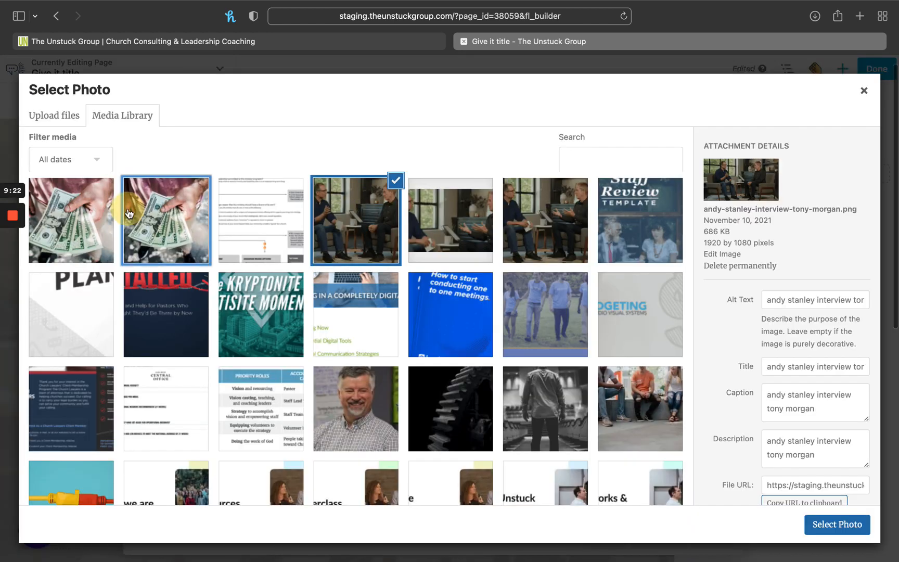
pyautogui.click(835, 525)
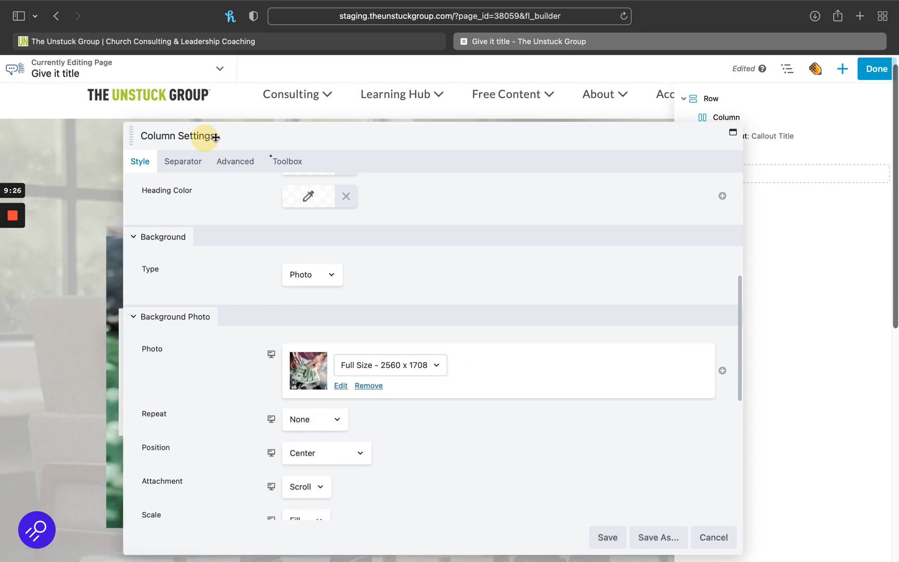
# - Check the column's new background against the page, look through its photo and overlay options, and save the column settings
pyautogui.moveTo(215, 137); pyautogui.dragTo(508, 128)
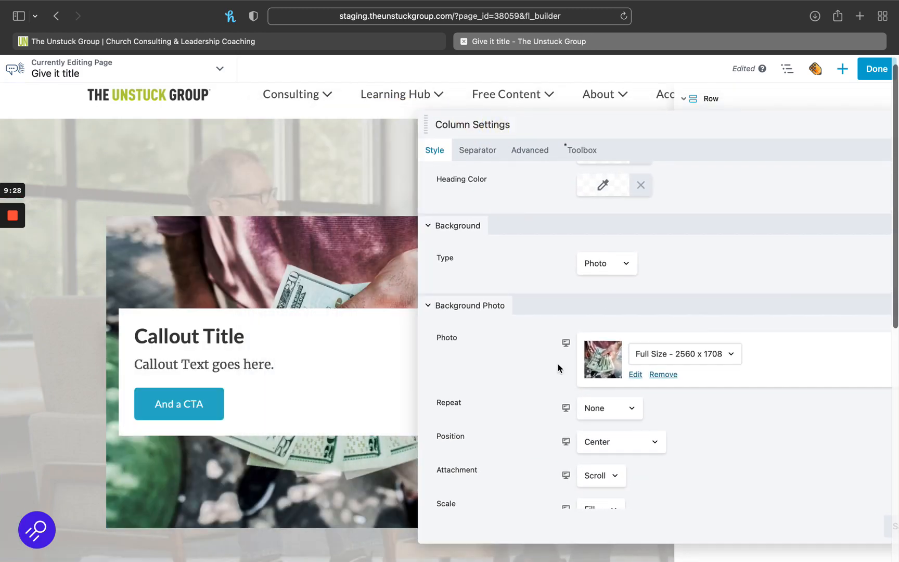
pyautogui.scroll(-1, 558, 363)
pyautogui.moveTo(231, 352)
pyautogui.scroll(2, 267, 251)
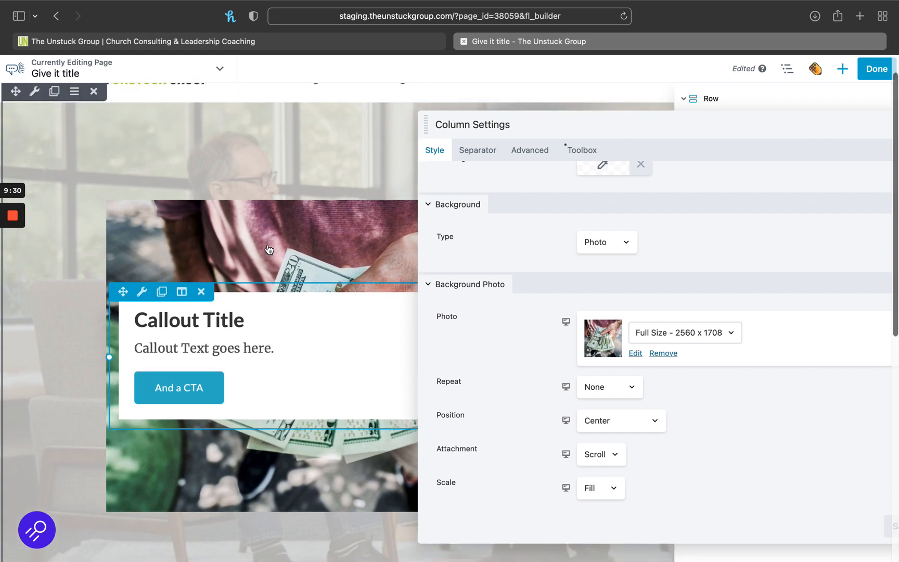
pyautogui.scroll(-5, 584, 427)
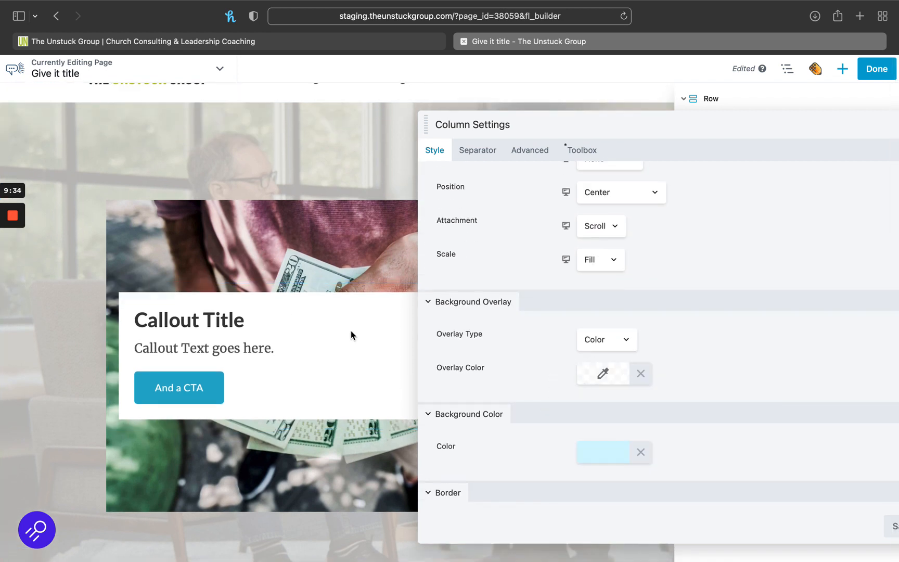
pyautogui.click(892, 535)
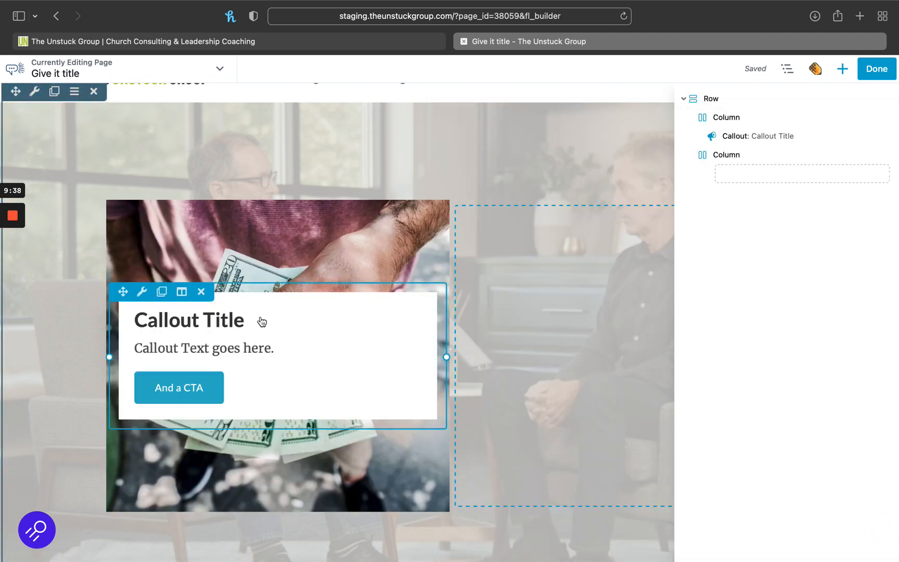
# - Open the callout's settings, move the window off the preview, and retype the last letter of the heading "Callout Title"
pyautogui.click(211, 346)
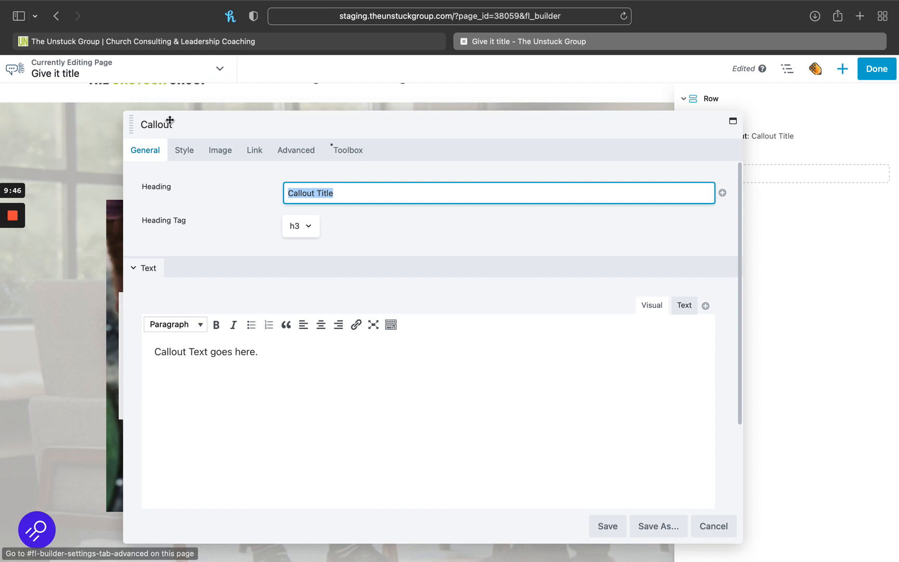
pyautogui.moveTo(360, 143); pyautogui.dragTo(462, 187)
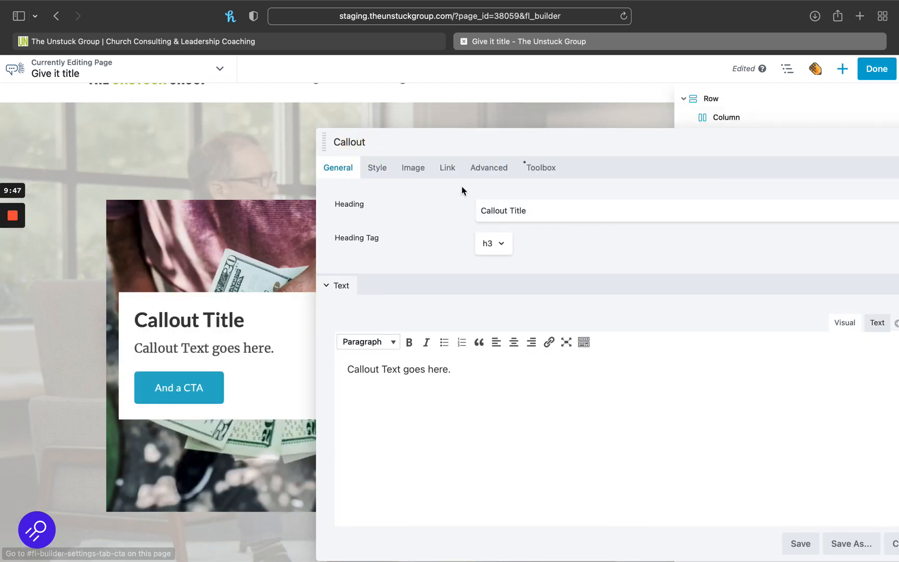
pyautogui.click(532, 208)
pyautogui.press('BackSpace')
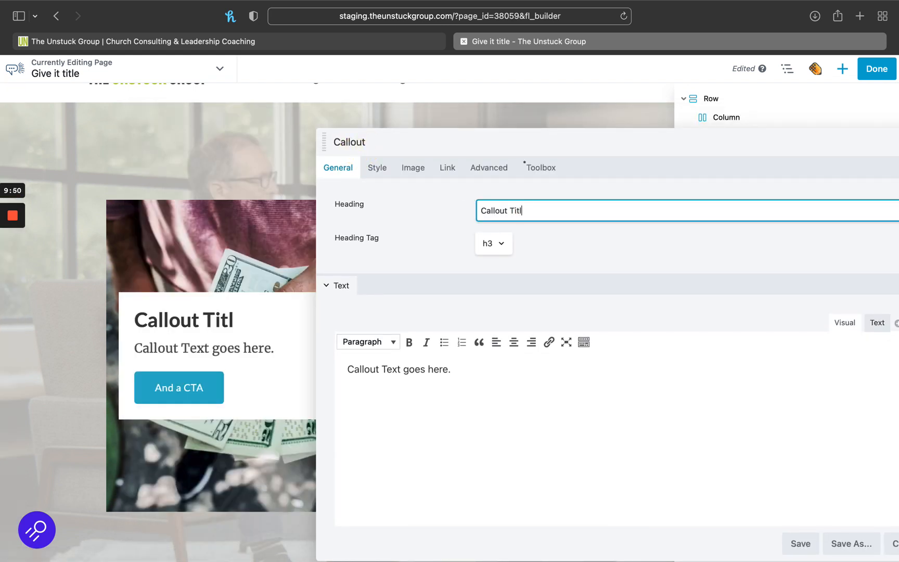
pyautogui.write('e')
# - Look through the callout's text editing modes and its style, image, link and advanced settings
pyautogui.click(878, 324)
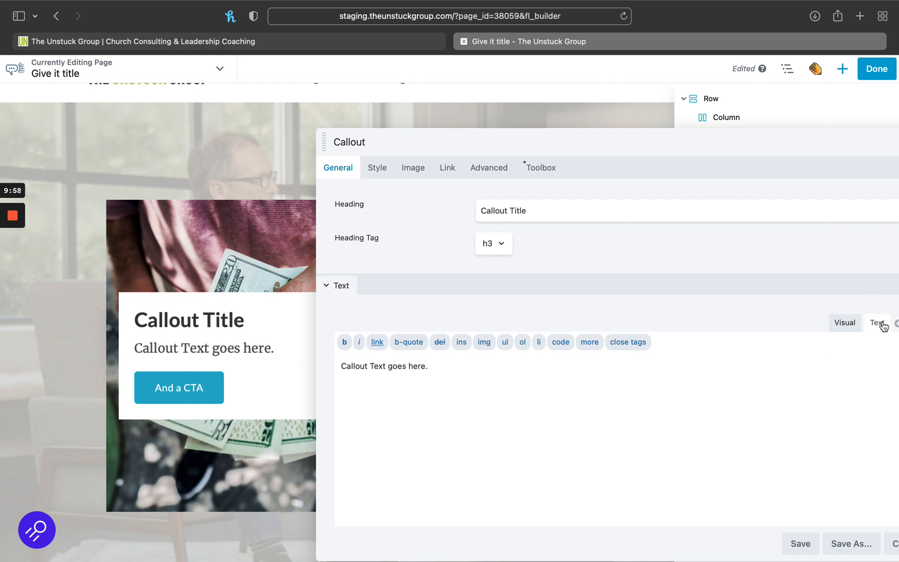
pyautogui.click(848, 325)
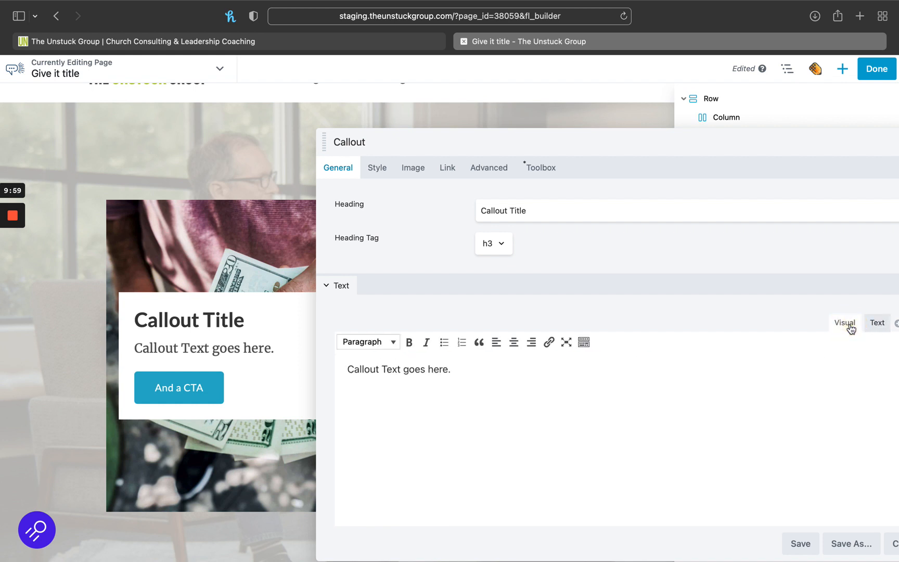
pyautogui.click(377, 167)
pyautogui.click(421, 168)
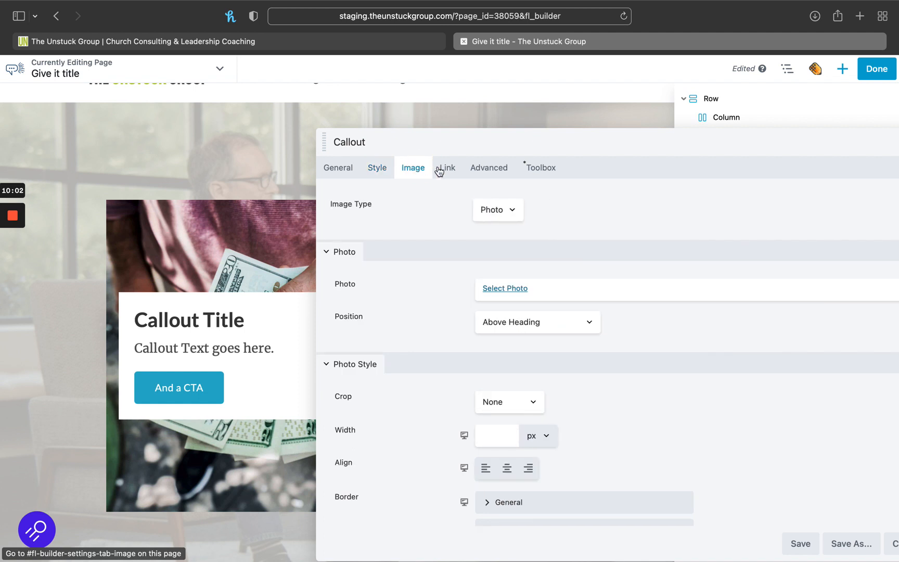
pyautogui.click(445, 168)
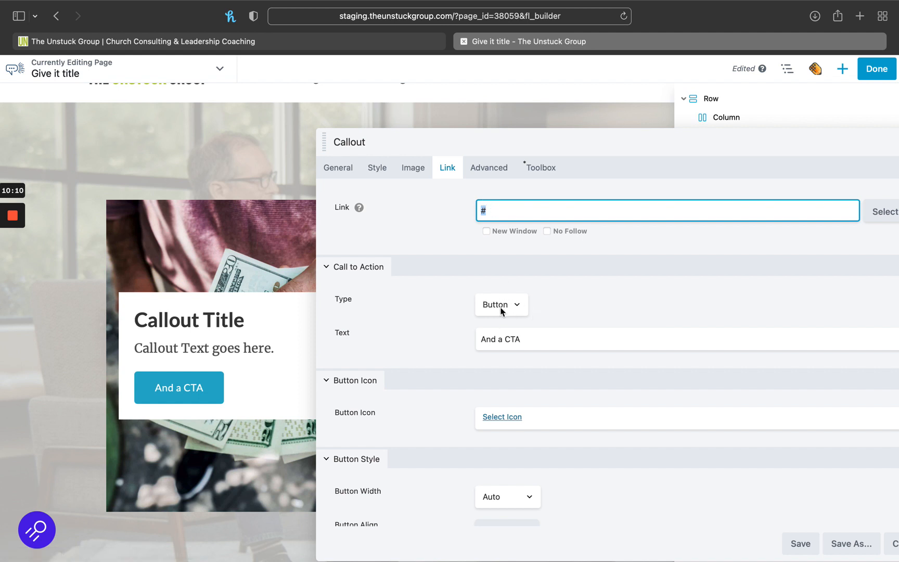
pyautogui.scroll(-5, 464, 400)
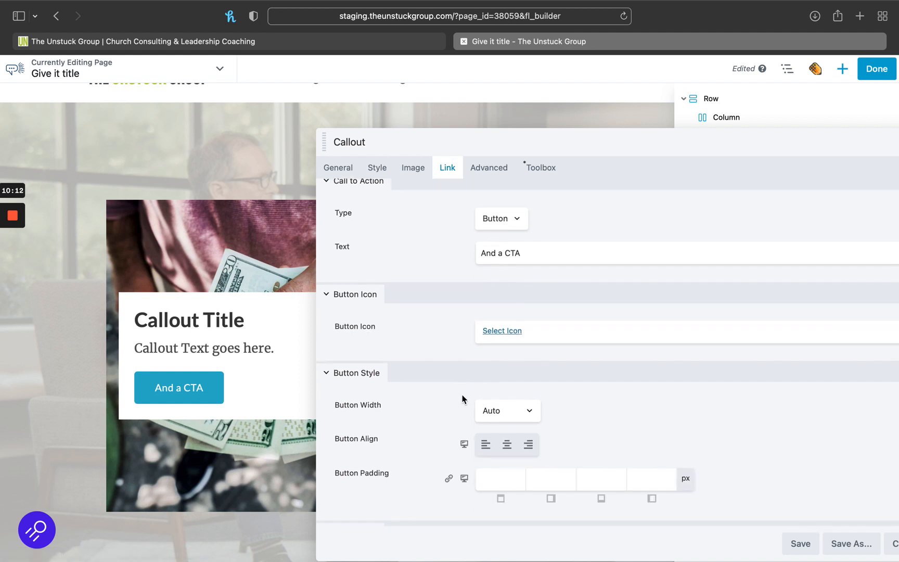
pyautogui.scroll(5, 463, 365)
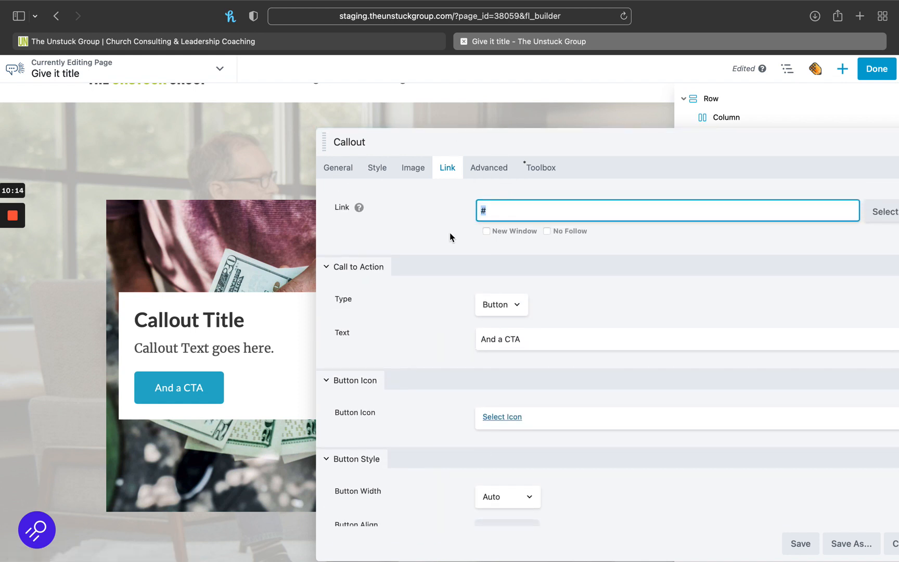
pyautogui.click(489, 172)
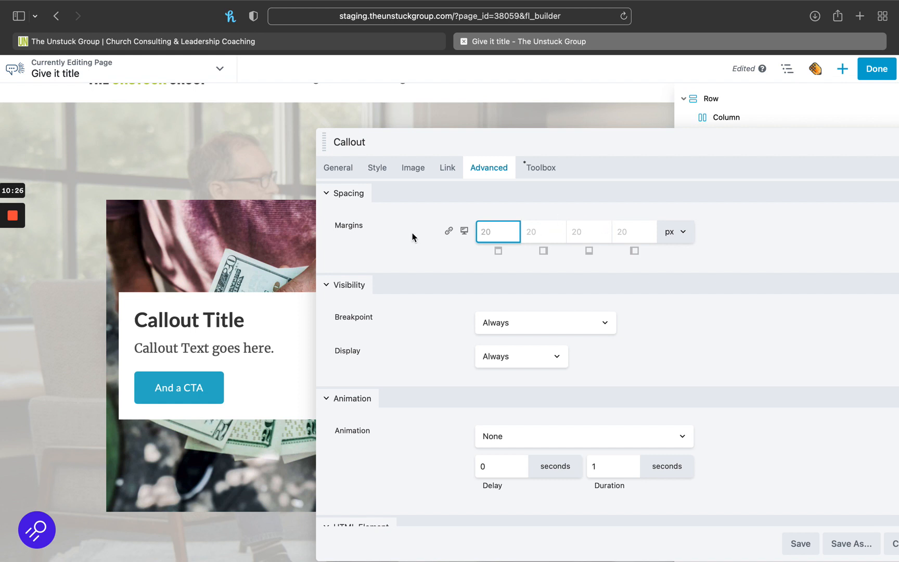
# - Clear the callout's linked padding, set it back to 25 px on all sides, and save the callout settings
pyautogui.click(371, 169)
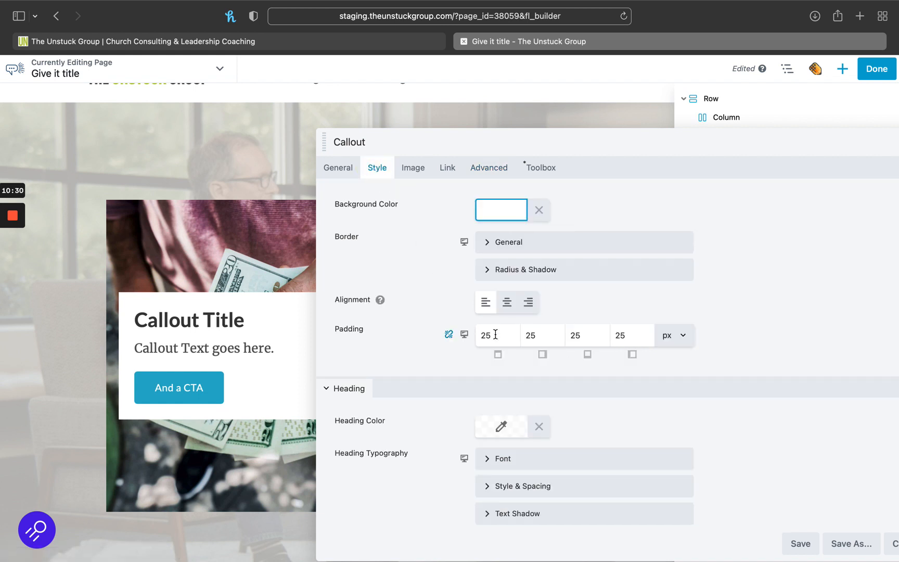
pyautogui.click(496, 334)
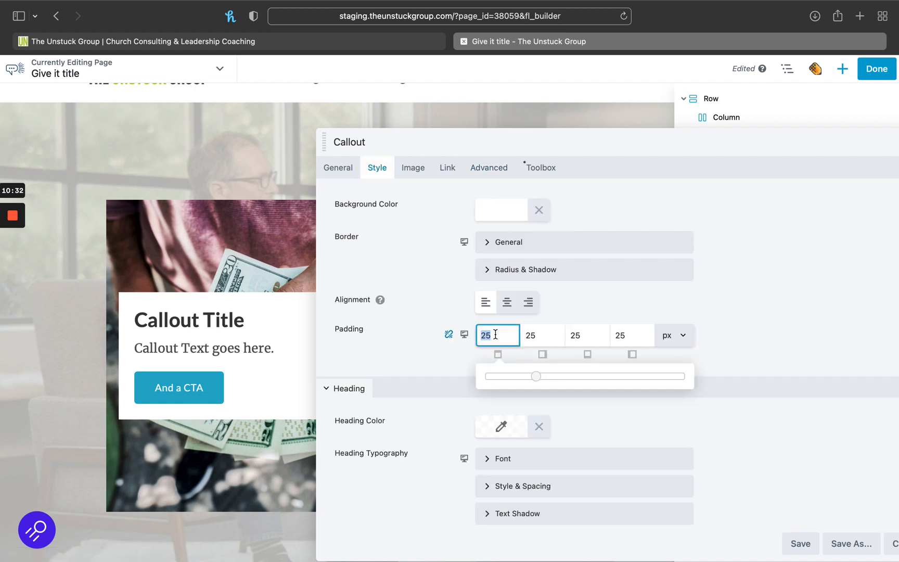
pyautogui.press('BackSpace')
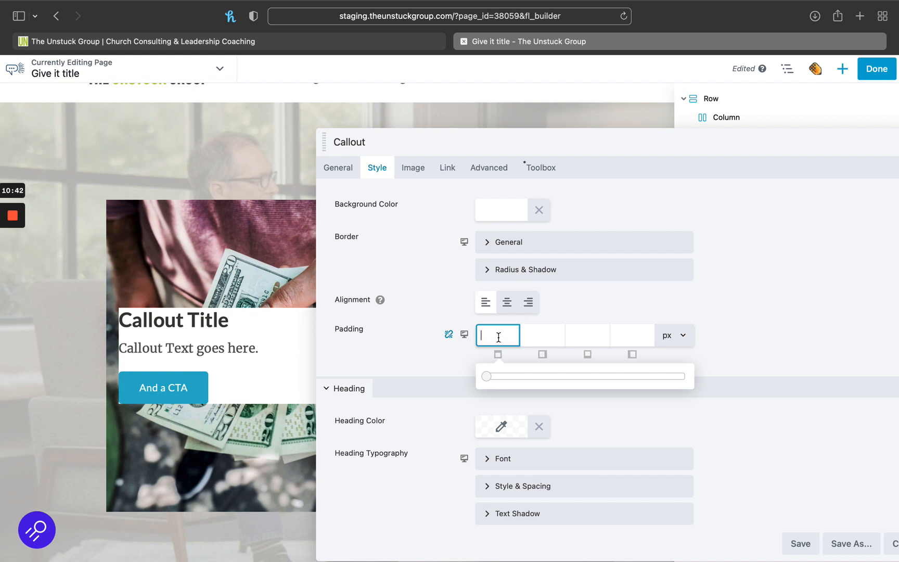
pyautogui.write('25')
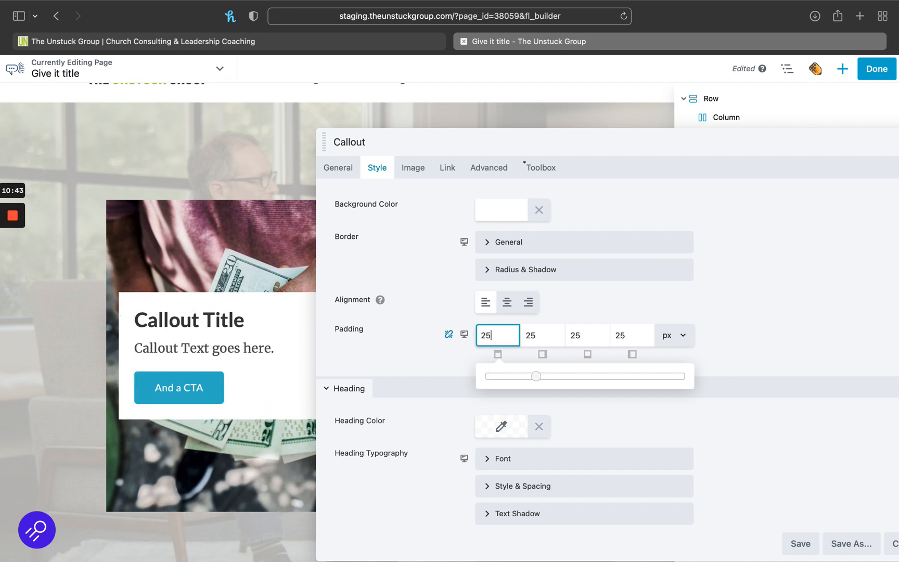
pyautogui.click(405, 294)
pyautogui.click(800, 541)
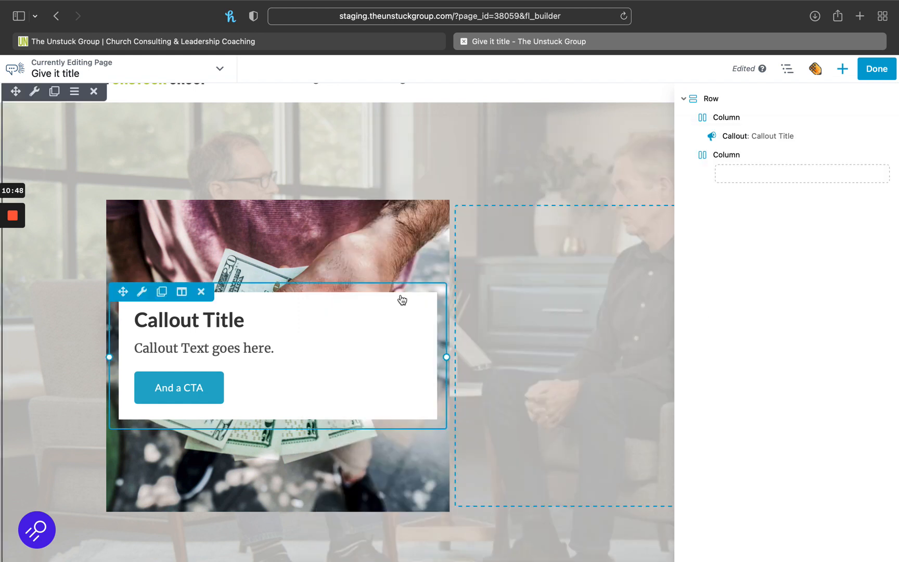
# - Open the list of addable content and browse the saved rows, including the global ones
pyautogui.click(842, 68)
pyautogui.click(686, 103)
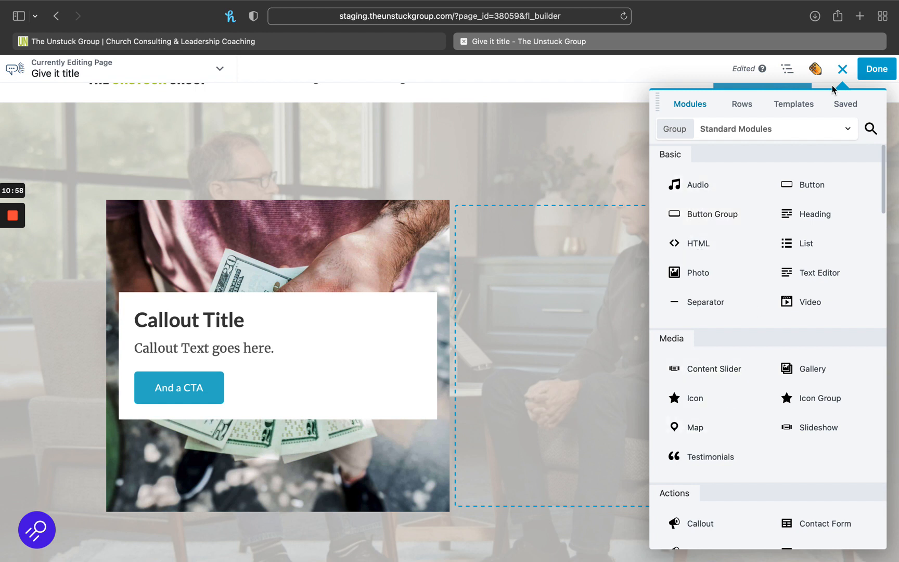
pyautogui.click(844, 103)
pyautogui.scroll(-3, 756, 437)
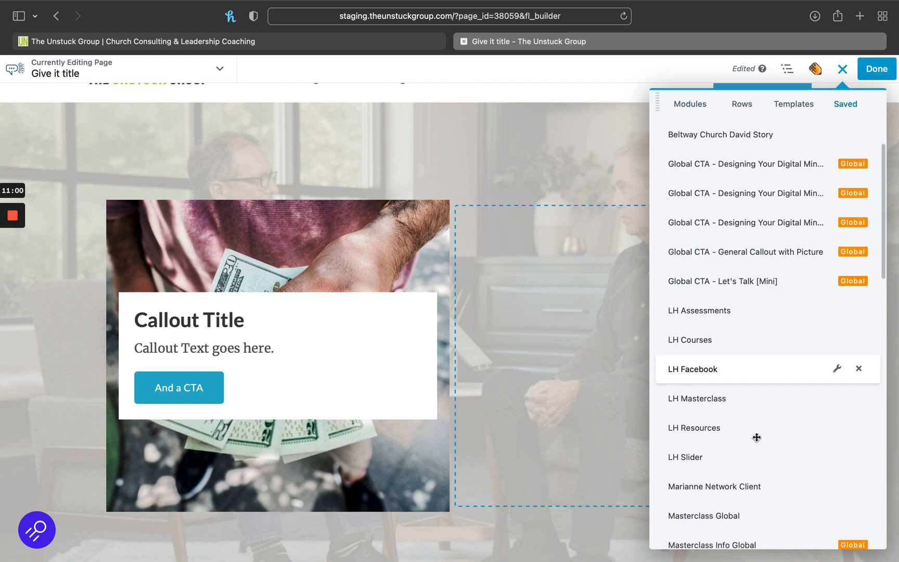
pyautogui.scroll(-3, 758, 381)
pyautogui.scroll(5, 771, 444)
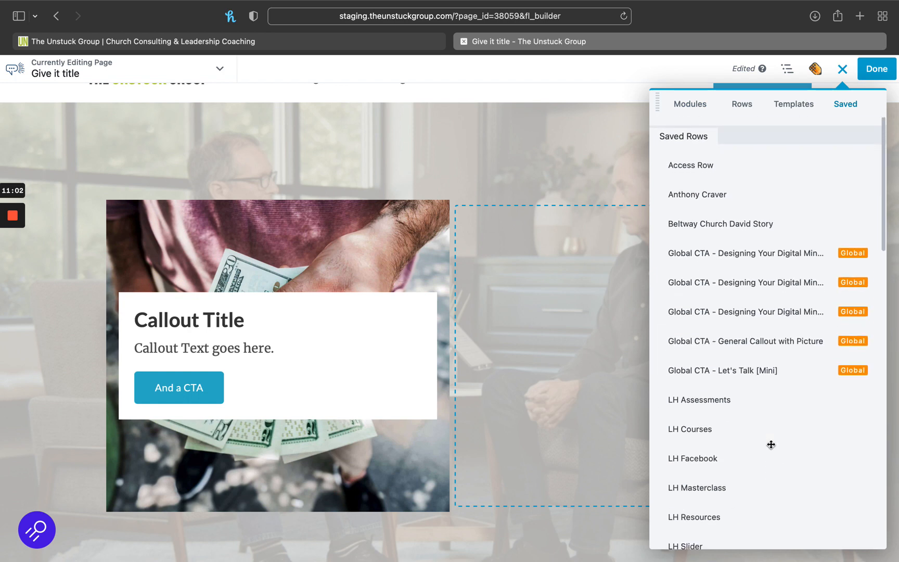
pyautogui.scroll(-6, 753, 414)
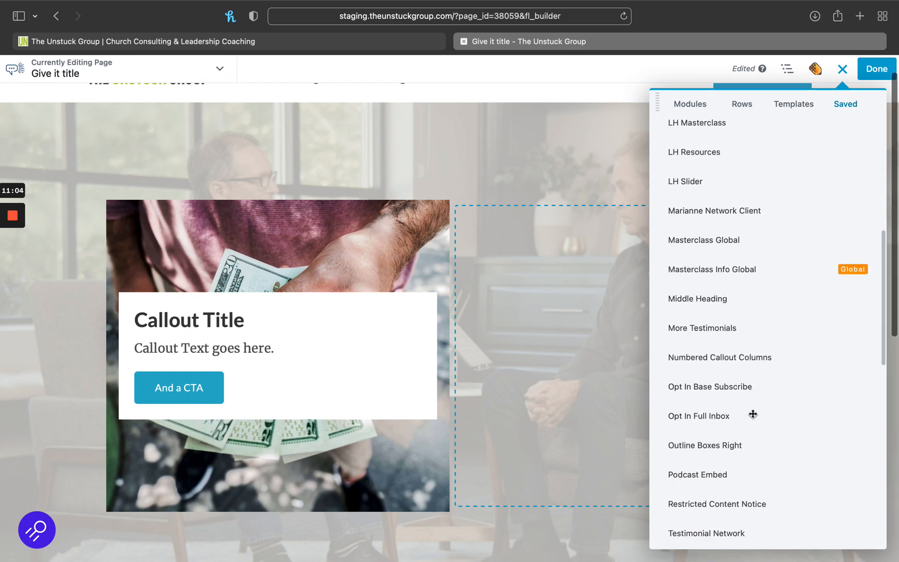
pyautogui.scroll(-5, 755, 411)
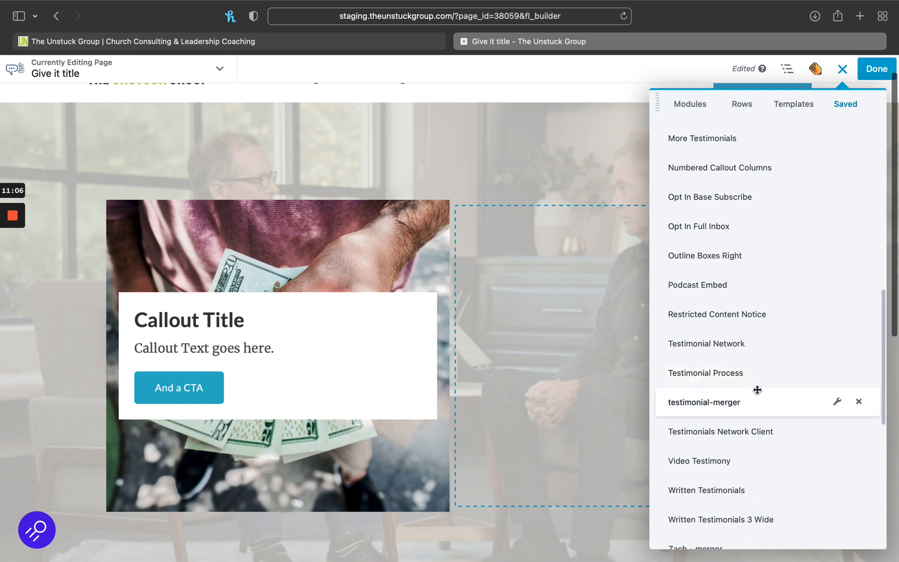
pyautogui.scroll(-2, 755, 391)
pyautogui.scroll(8, 755, 389)
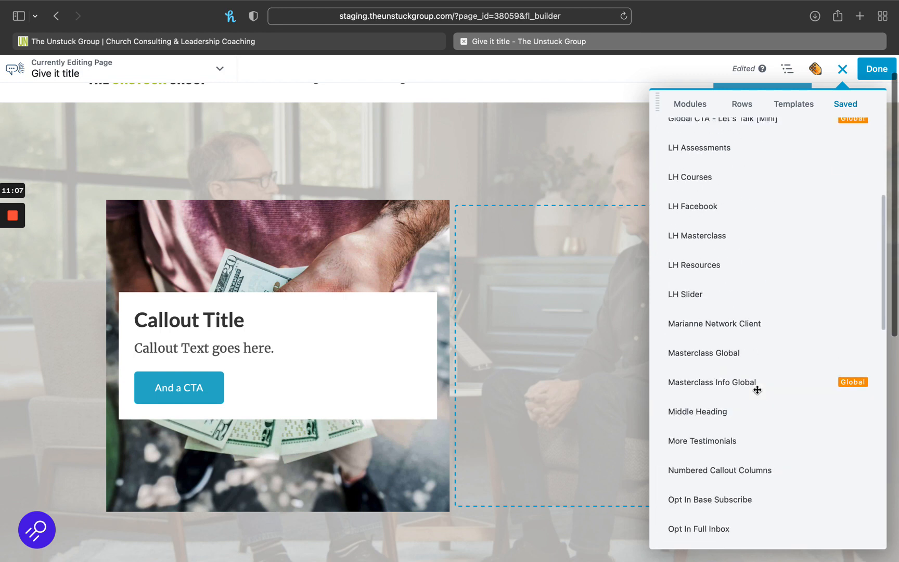
# - Browse the standard modules from the Basic group through Media, Actions, Layout, Info and Posts to the Reach Co content modules
pyautogui.click(695, 107)
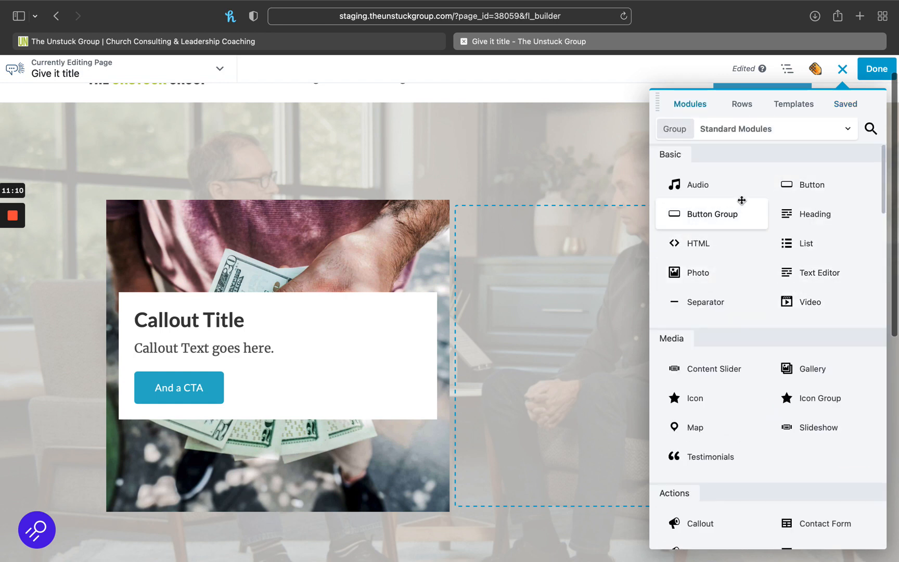
pyautogui.scroll(-2, 769, 312)
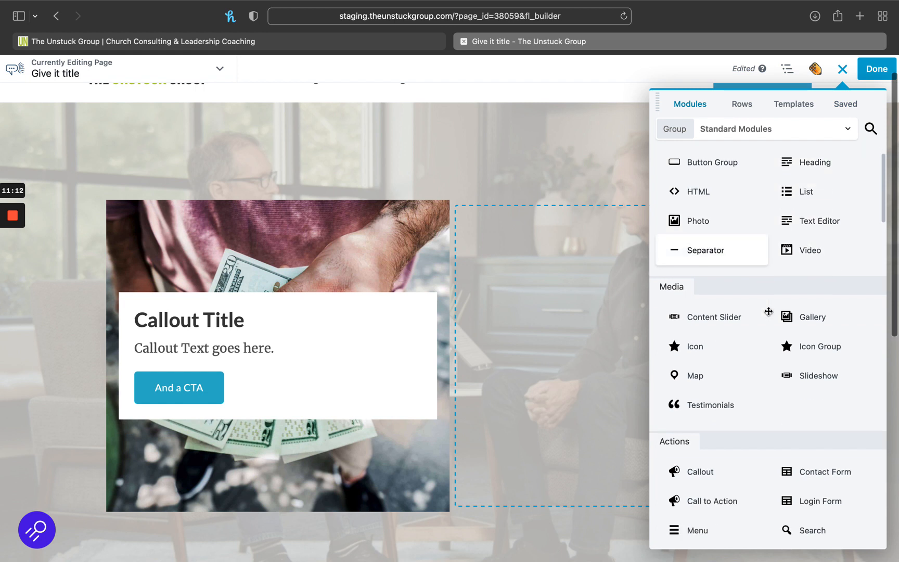
pyautogui.scroll(-4, 790, 400)
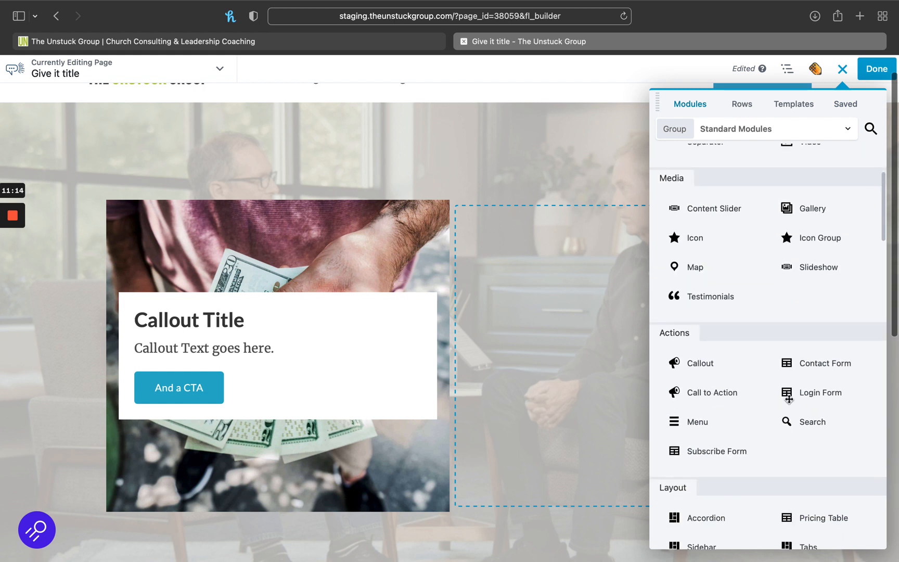
pyautogui.scroll(-4, 766, 372)
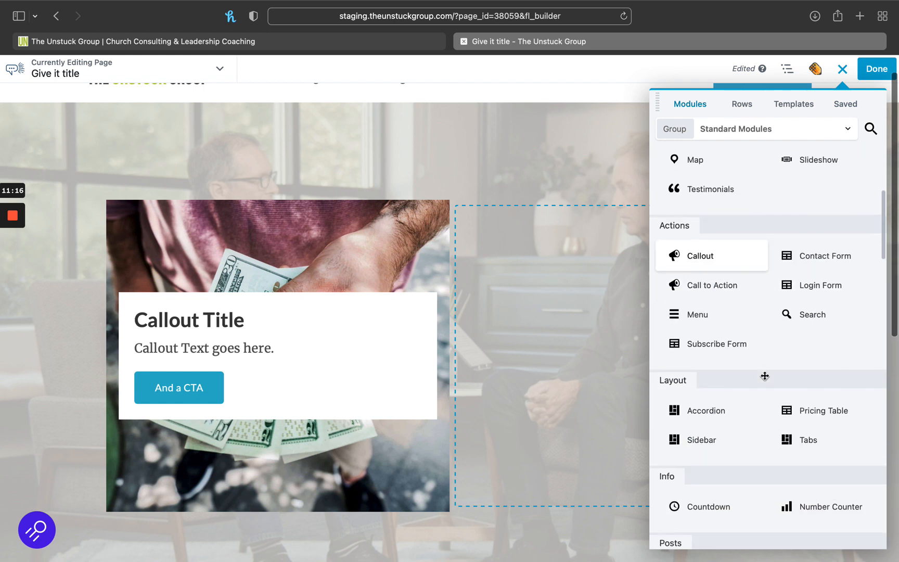
pyautogui.scroll(-2, 765, 376)
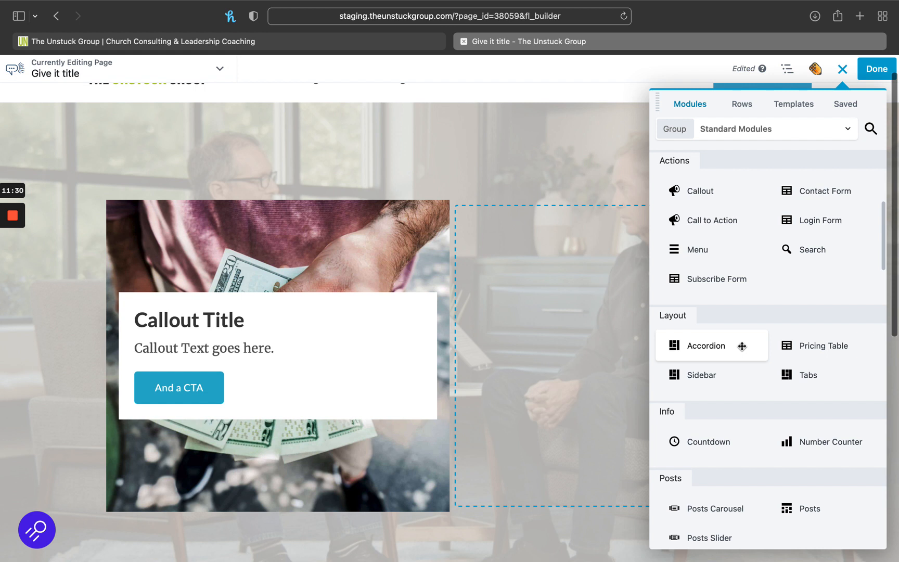
pyautogui.scroll(-3, 742, 346)
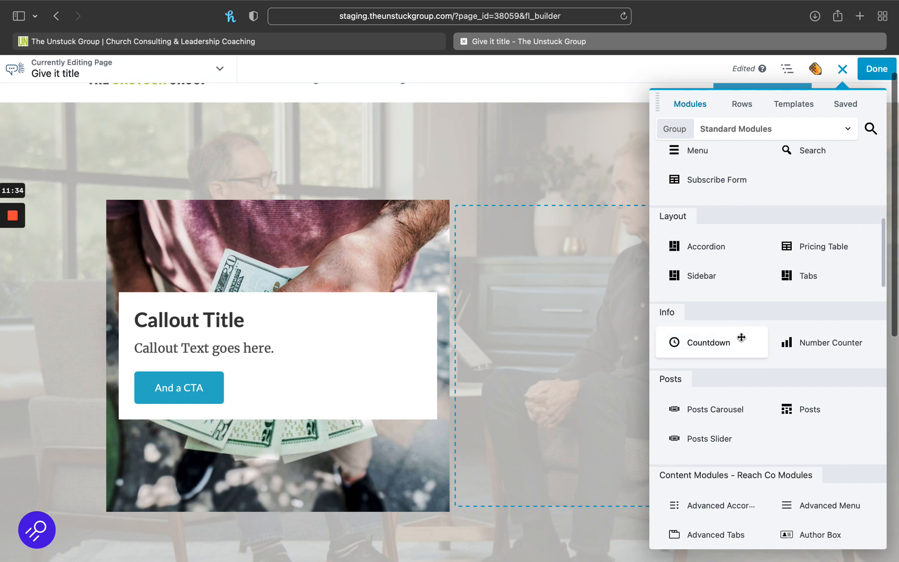
pyautogui.scroll(-5, 748, 336)
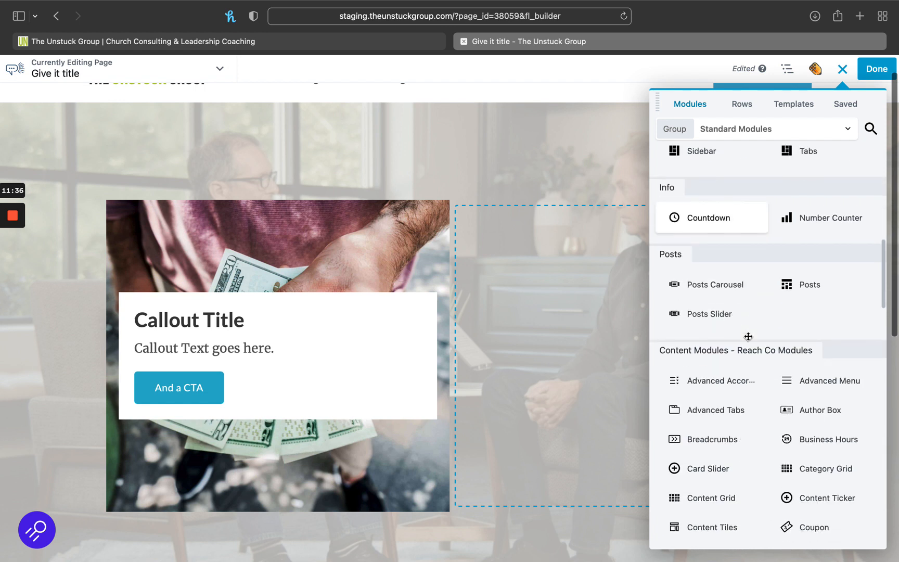